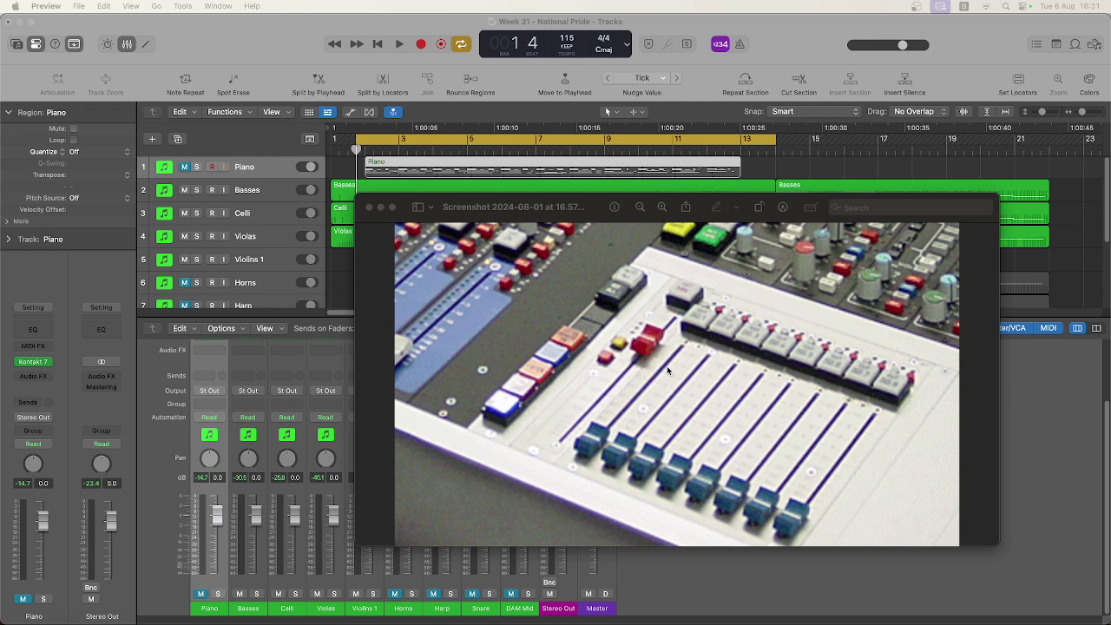
Step: Close the console screenshot preview and return to Logic Pro
click(368, 208)
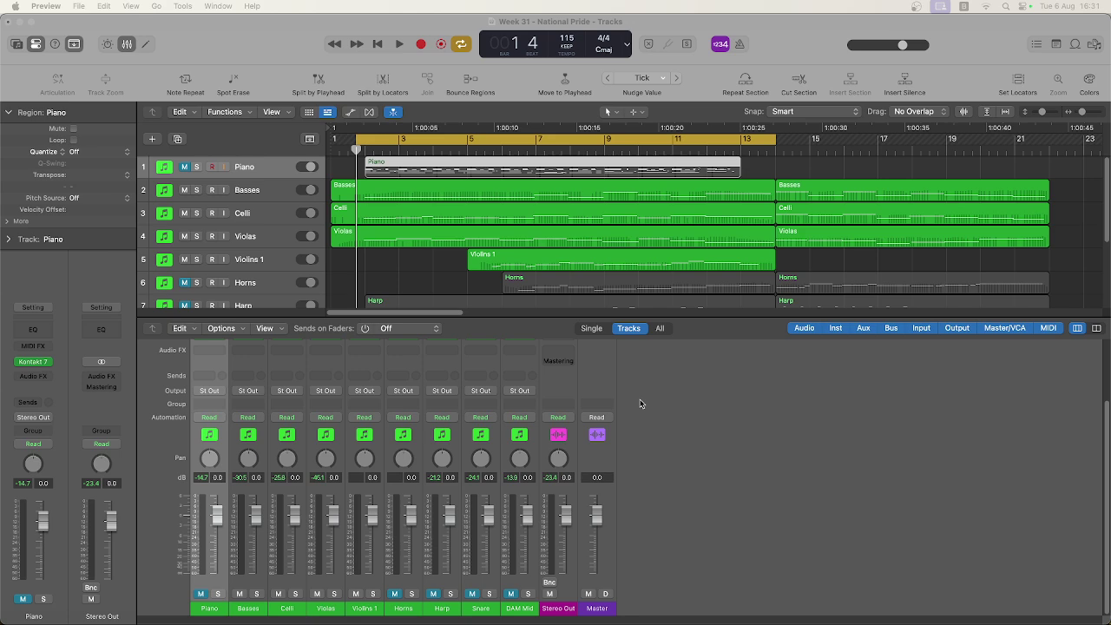
click(357, 284)
scroll(357, 284, down, 5)
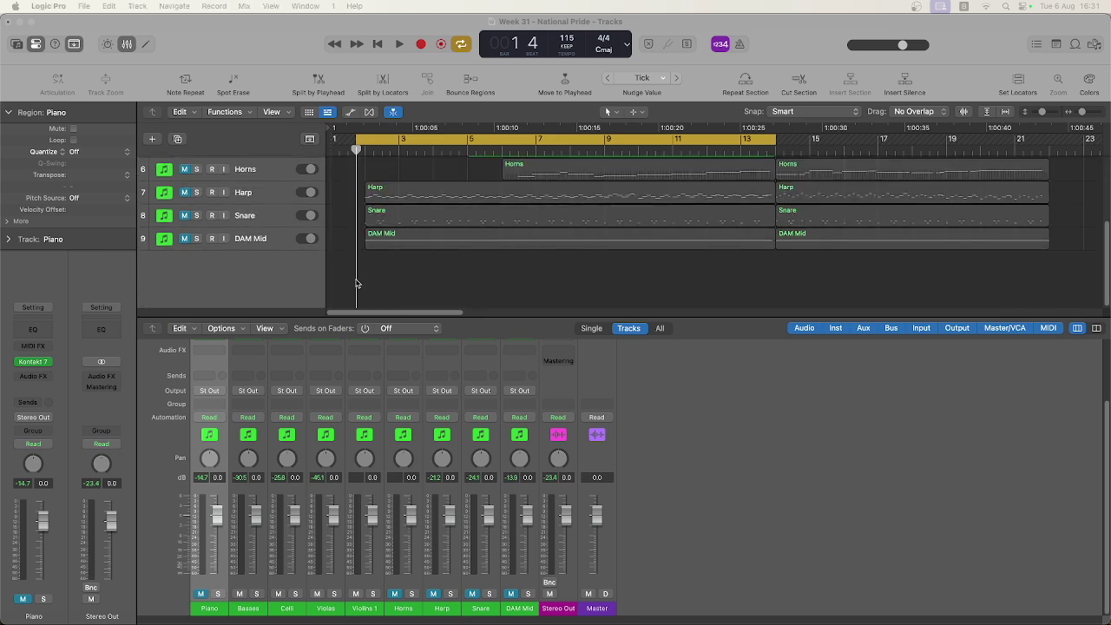
scroll(357, 284, up, 5)
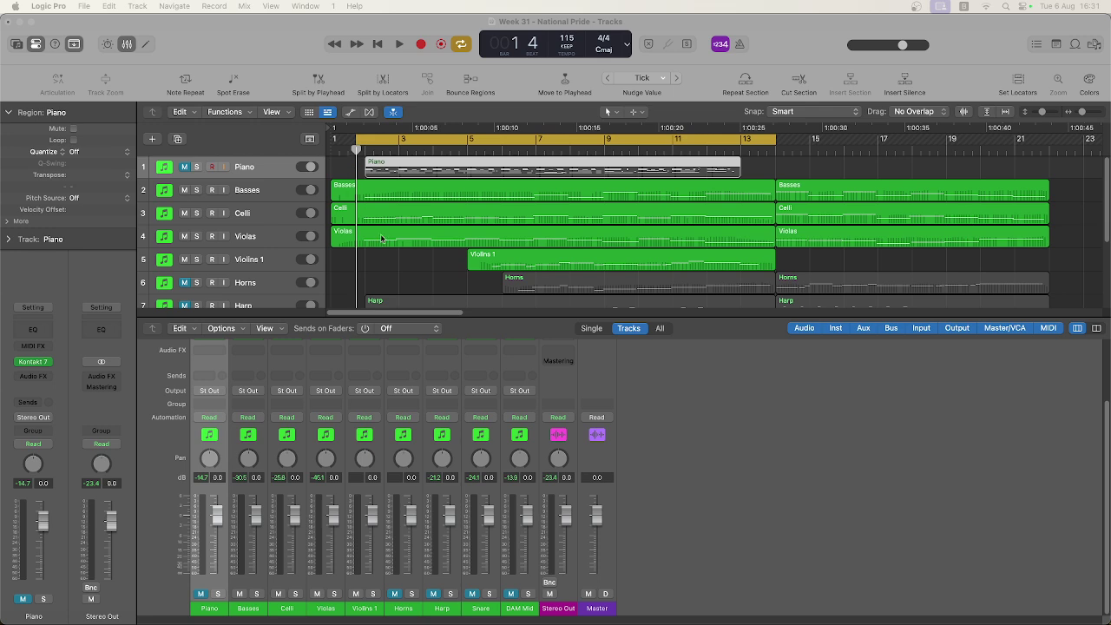
Step: Play the Week 31 - National Pride arrangement from the start, stopping around bar 4
click(391, 266)
key(space)
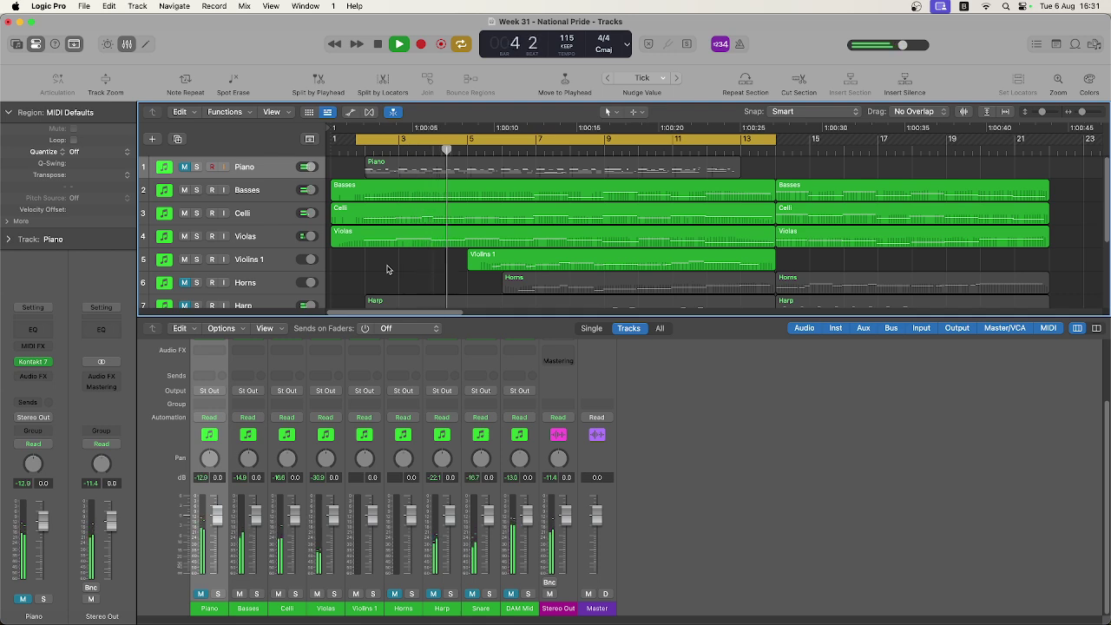
key(space)
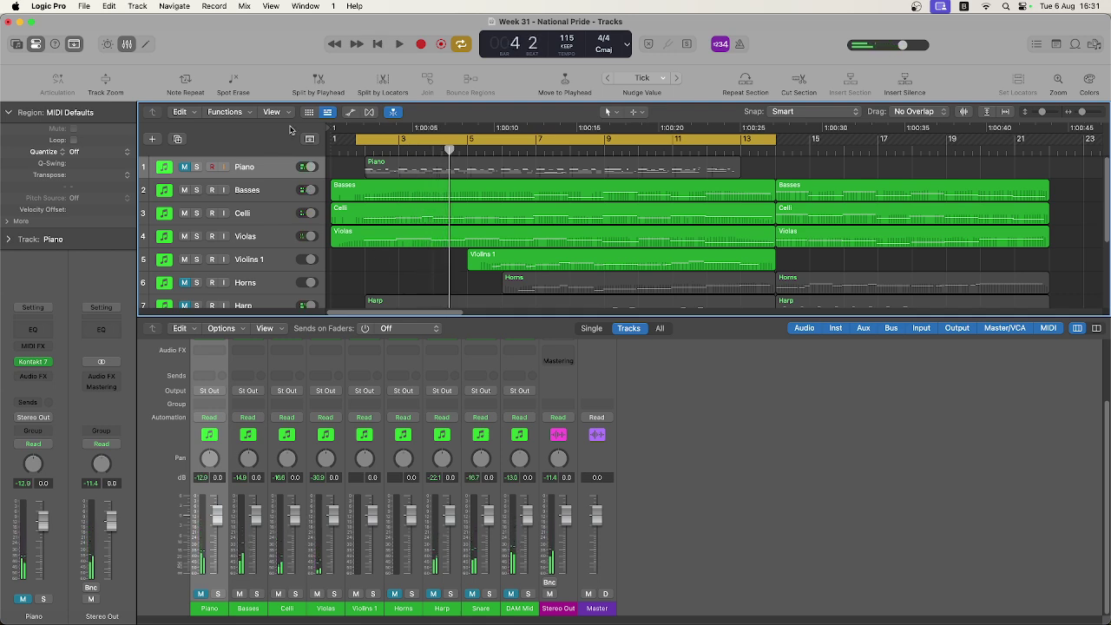
Step: Show the automation lanes so the string regions display their CC11 Expression curves
click(351, 114)
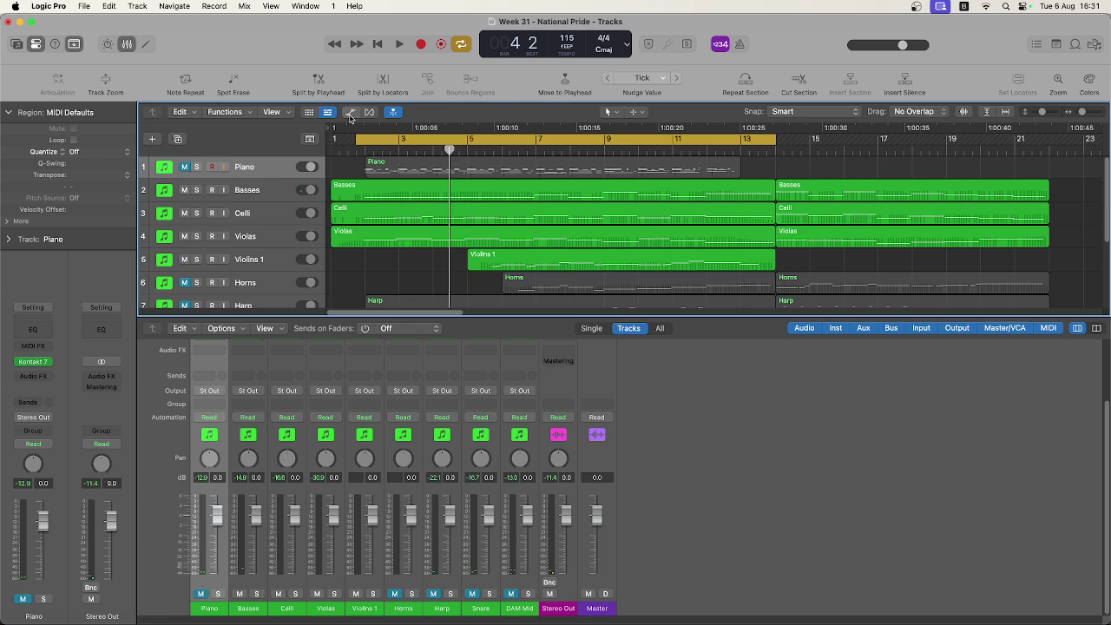
scroll(345, 173, down, 3)
scroll(346, 182, down, 3)
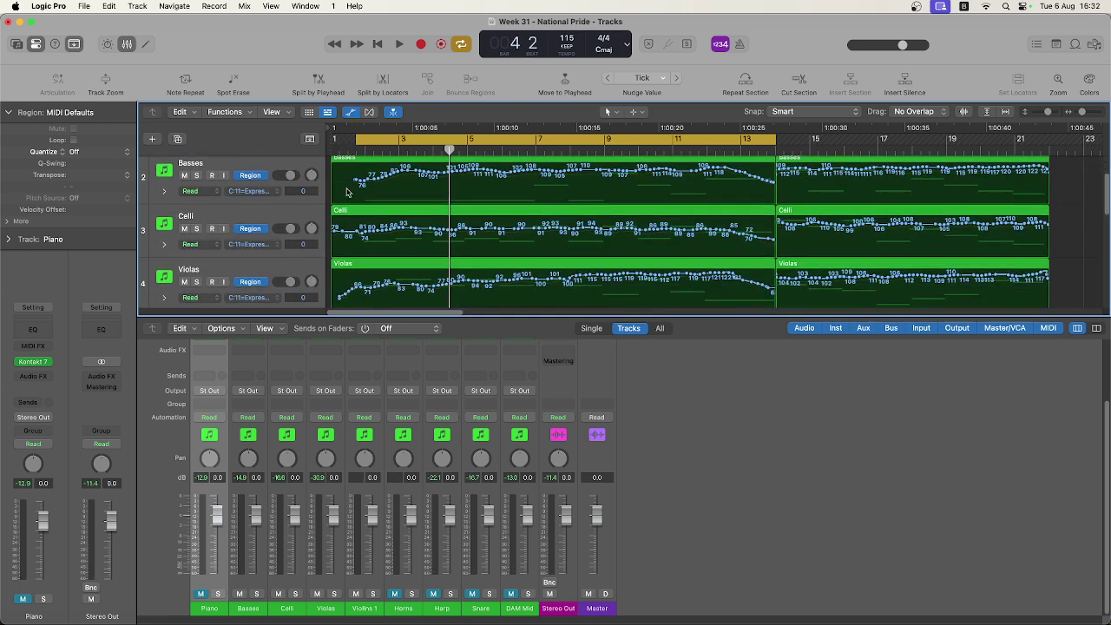
scroll(347, 191, up, 3)
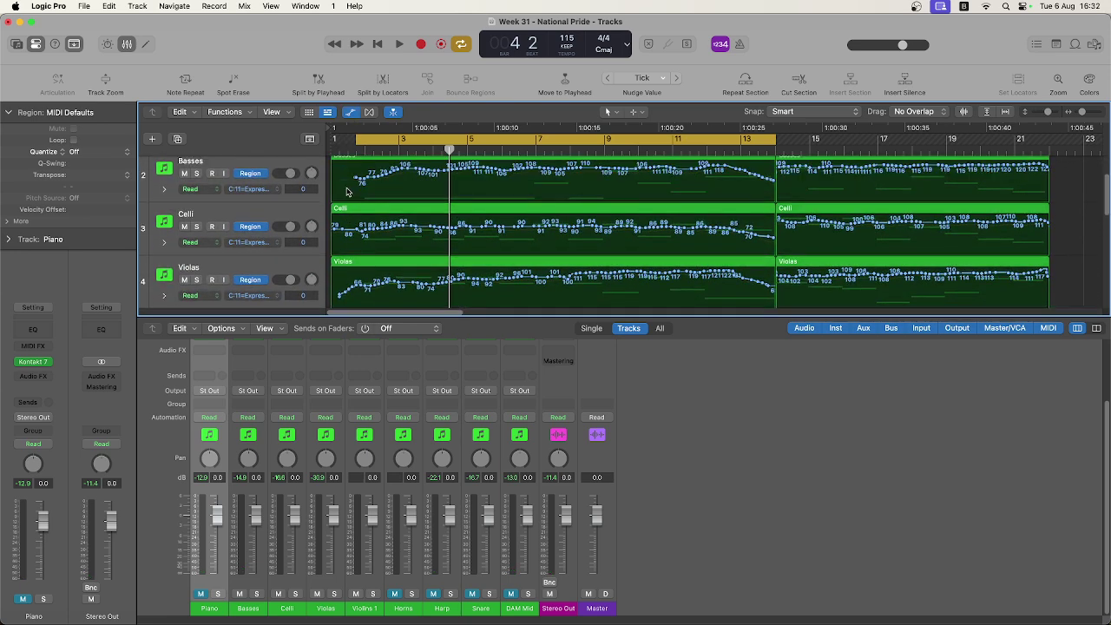
Step: Switch the Violas lane to Ch. 1: 1 = Modulation, then back to Ch. 1: 11 = Expression
click(260, 295)
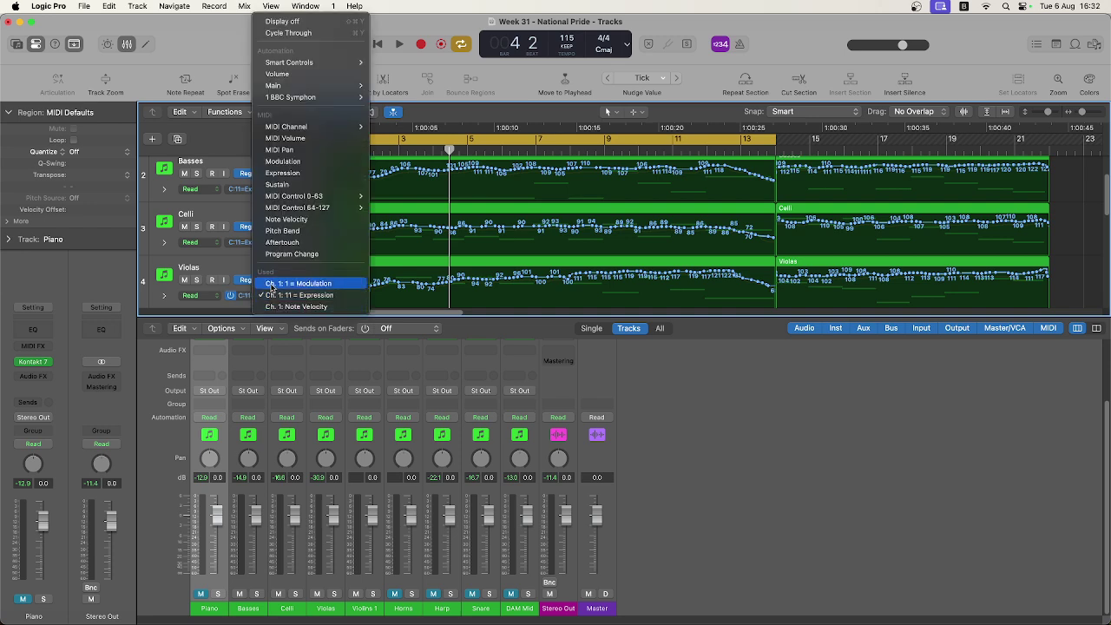
click(270, 284)
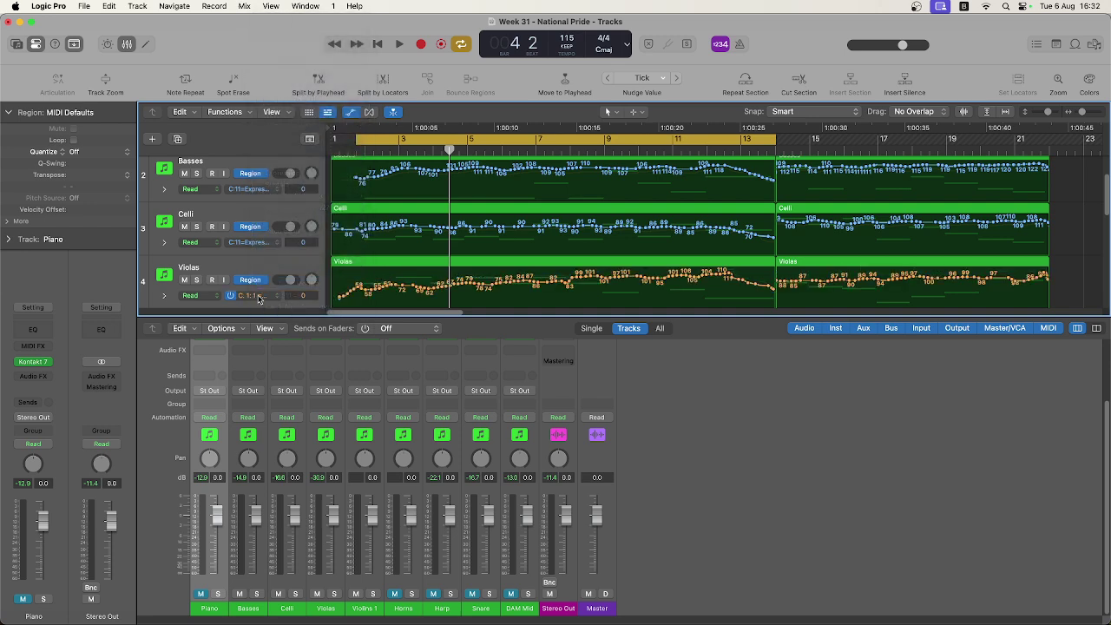
click(259, 296)
click(274, 306)
click(280, 267)
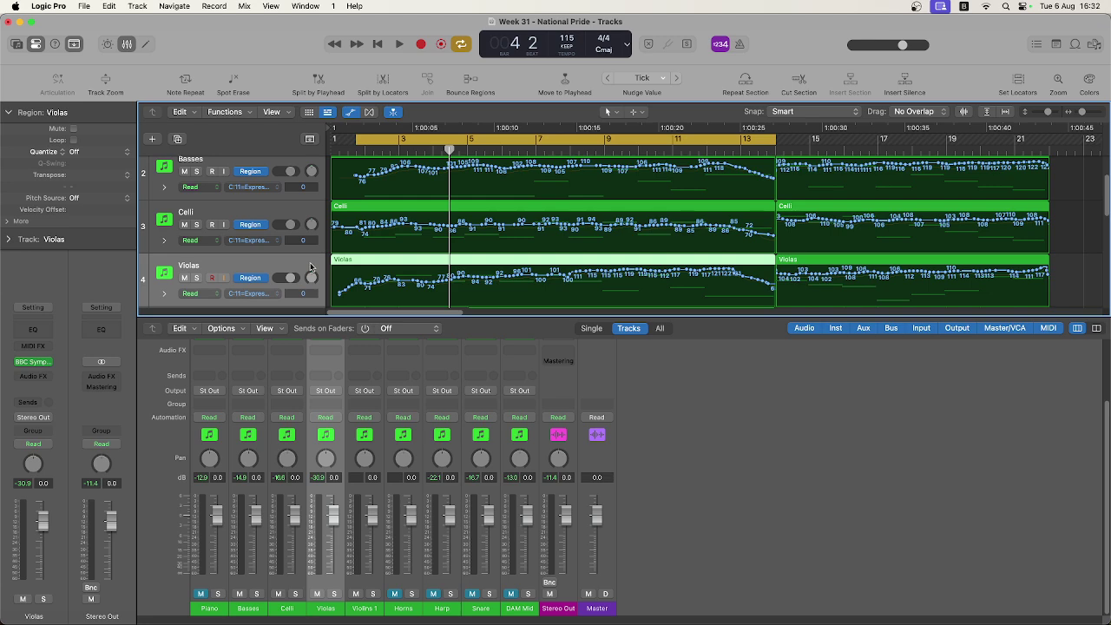
Step: Hide the automation lanes and select only the Basses track
click(351, 112)
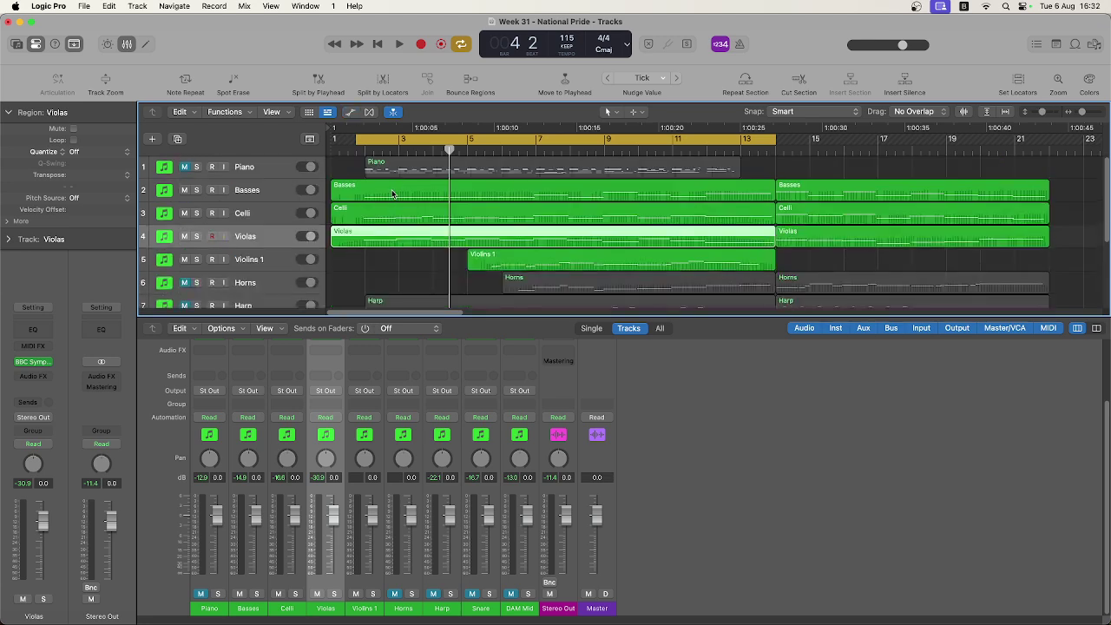
click(282, 197)
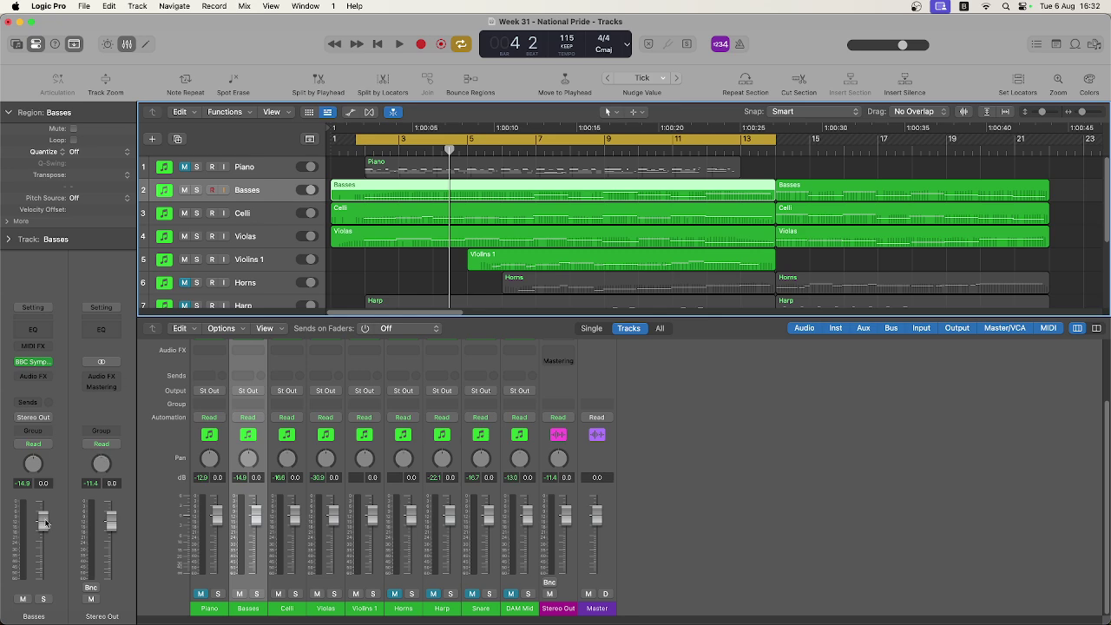
shift+click(272, 236)
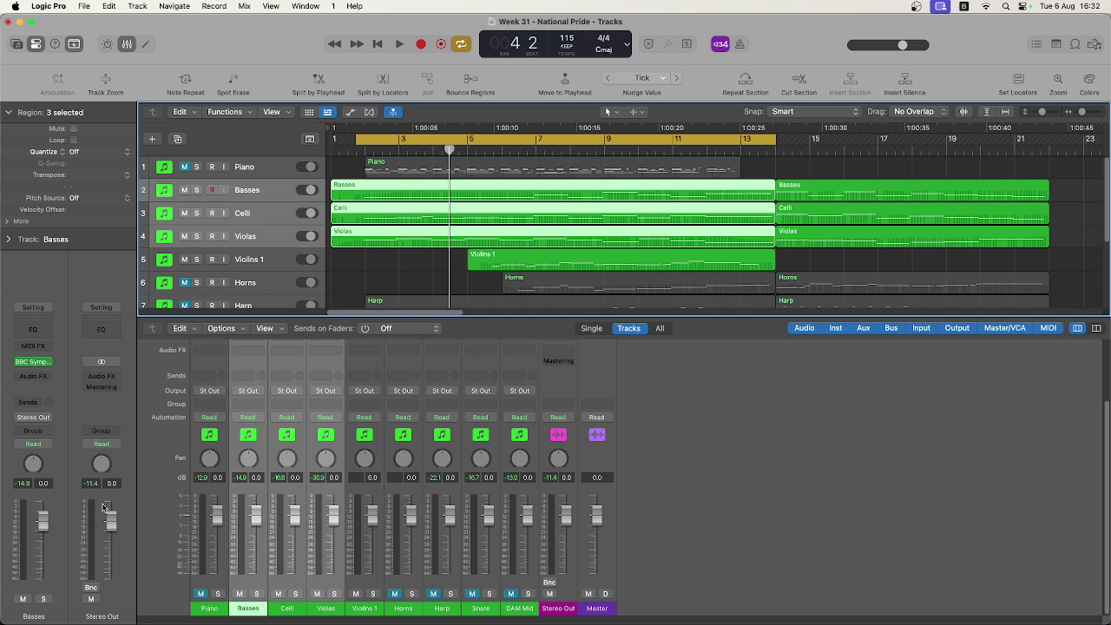
click(263, 198)
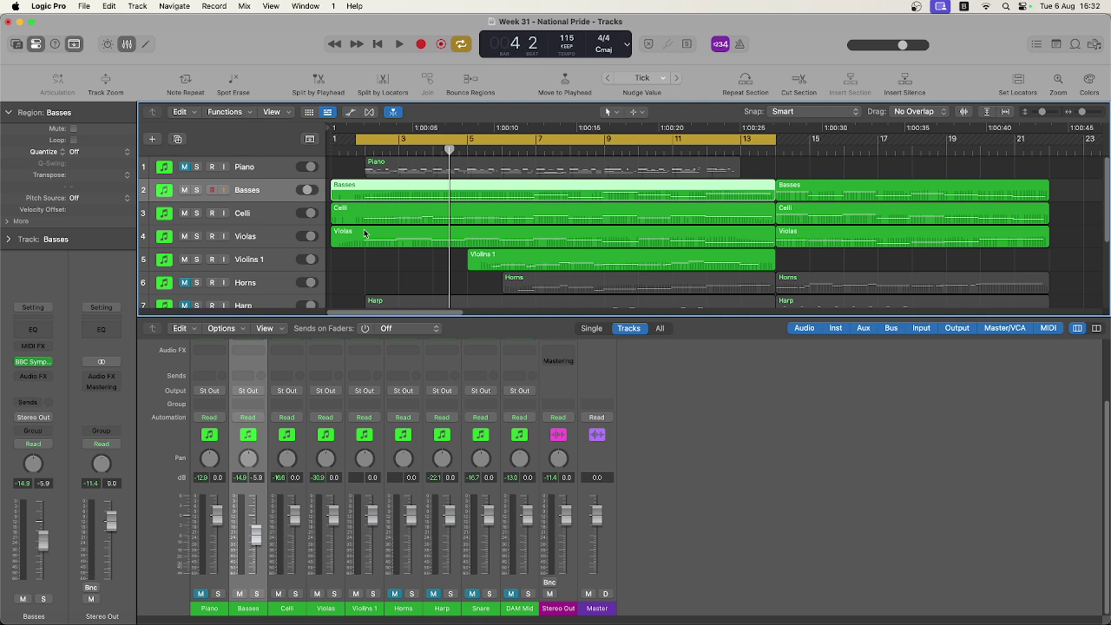
Step: Play the song while lowering the Basses volume fader in the inspector, then stop
key(space)
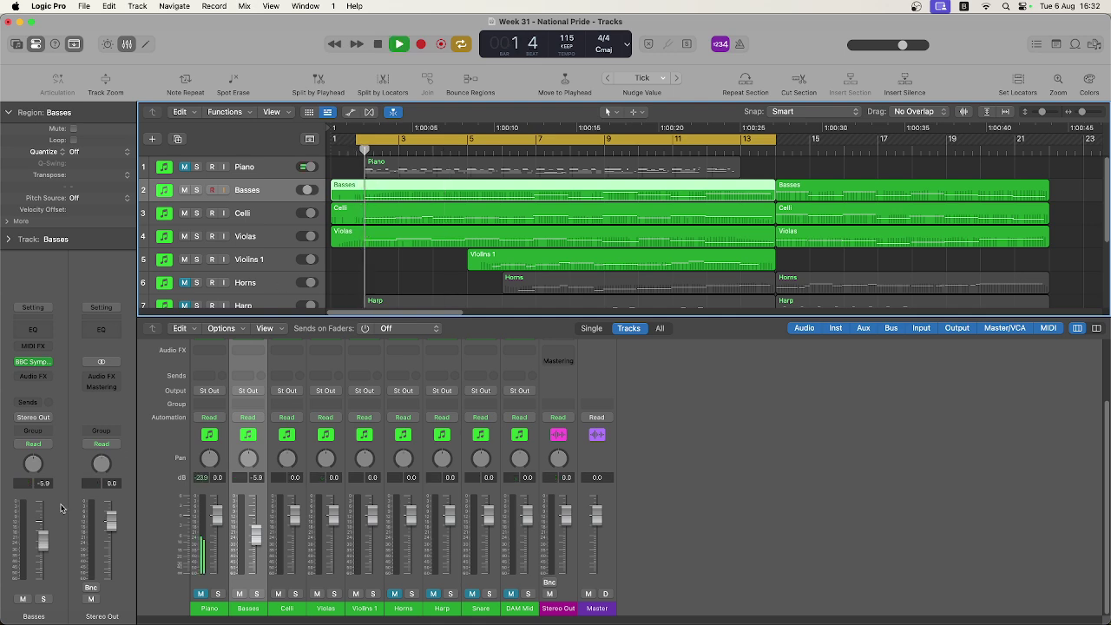
mouse_move(44, 540)
mouse_down()
mouse_move(42, 568)
mouse_move(44, 521)
mouse_up()
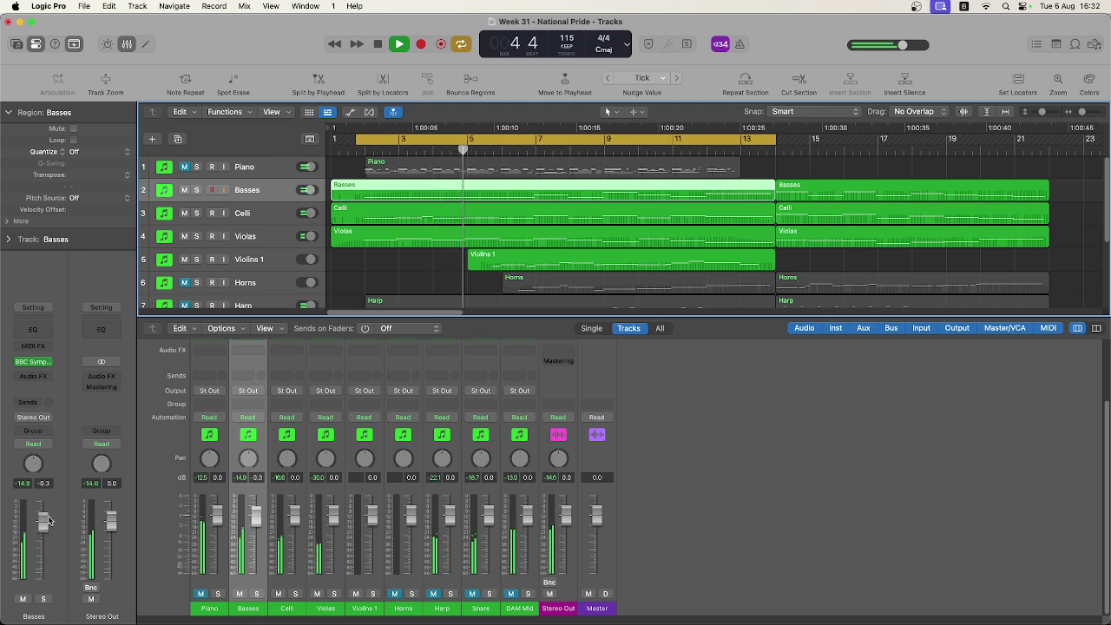
key(space)
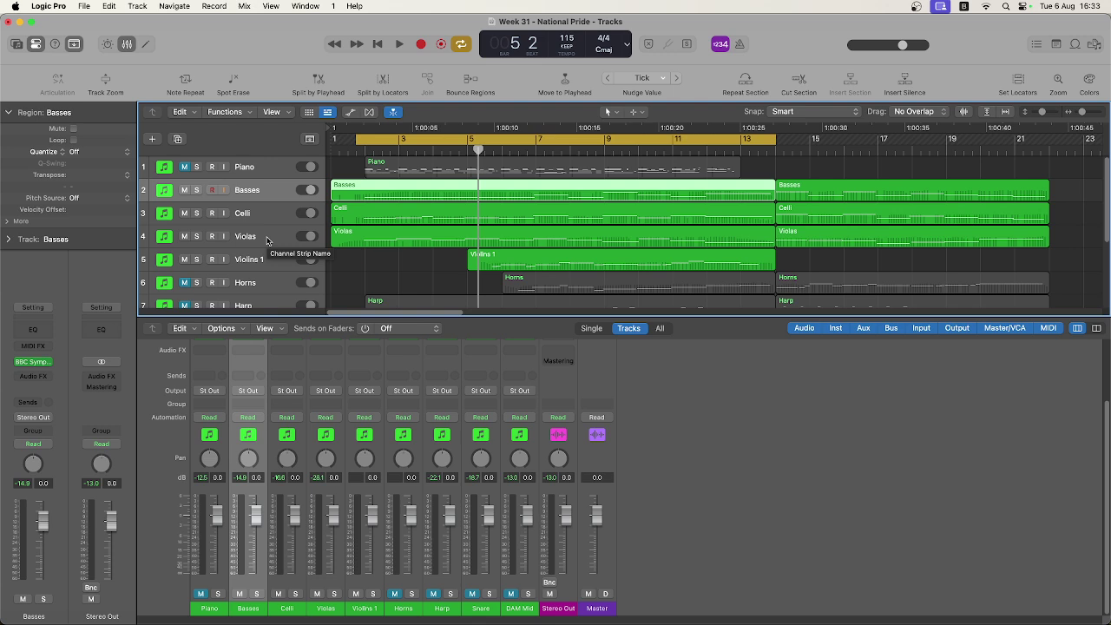
Step: Select the Basses through Violins 1 channel strips together in the mixer
shift+click(267, 264)
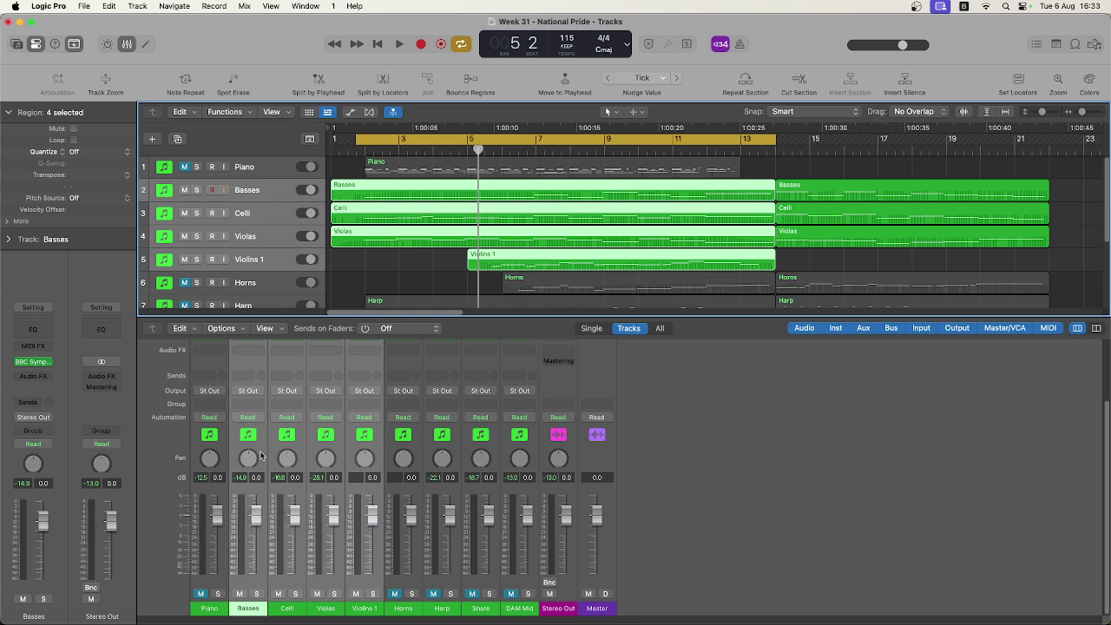
click(260, 195)
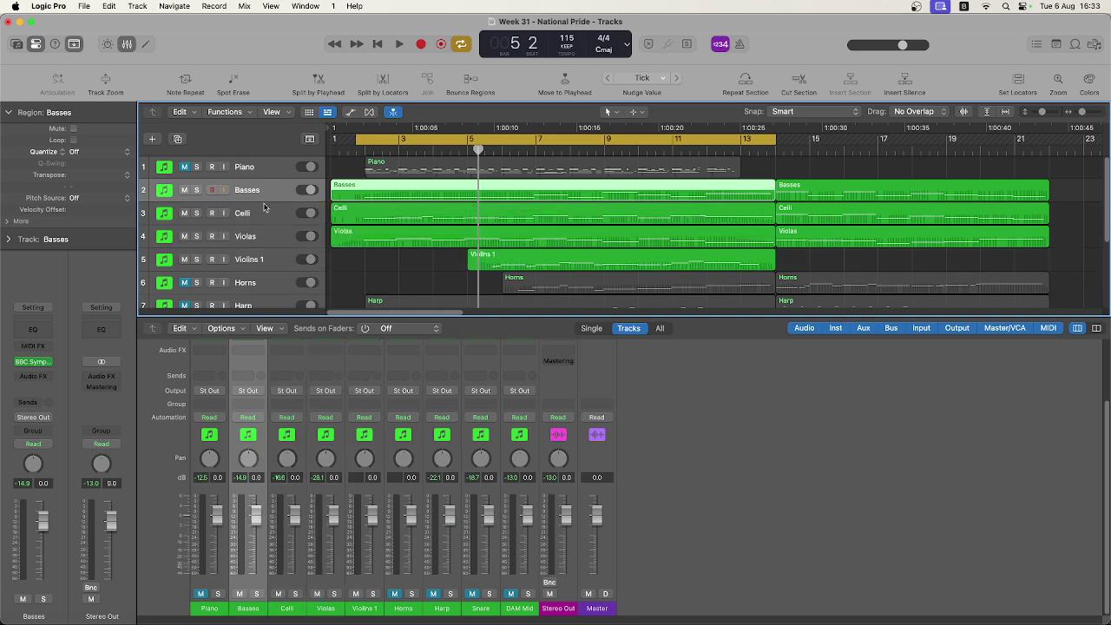
click(260, 469)
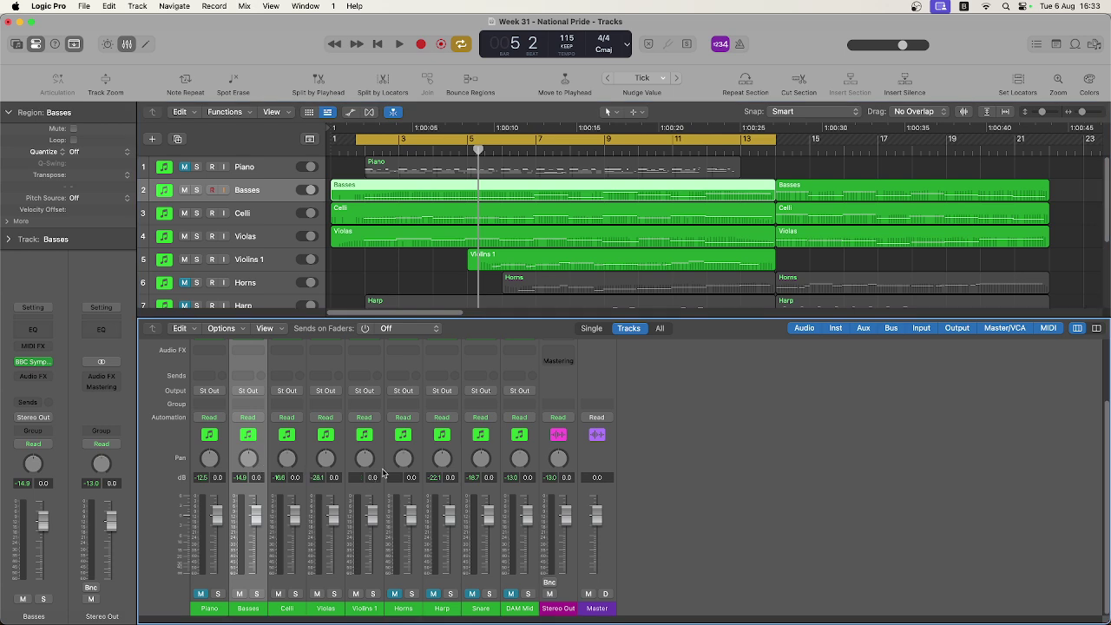
shift+click(376, 473)
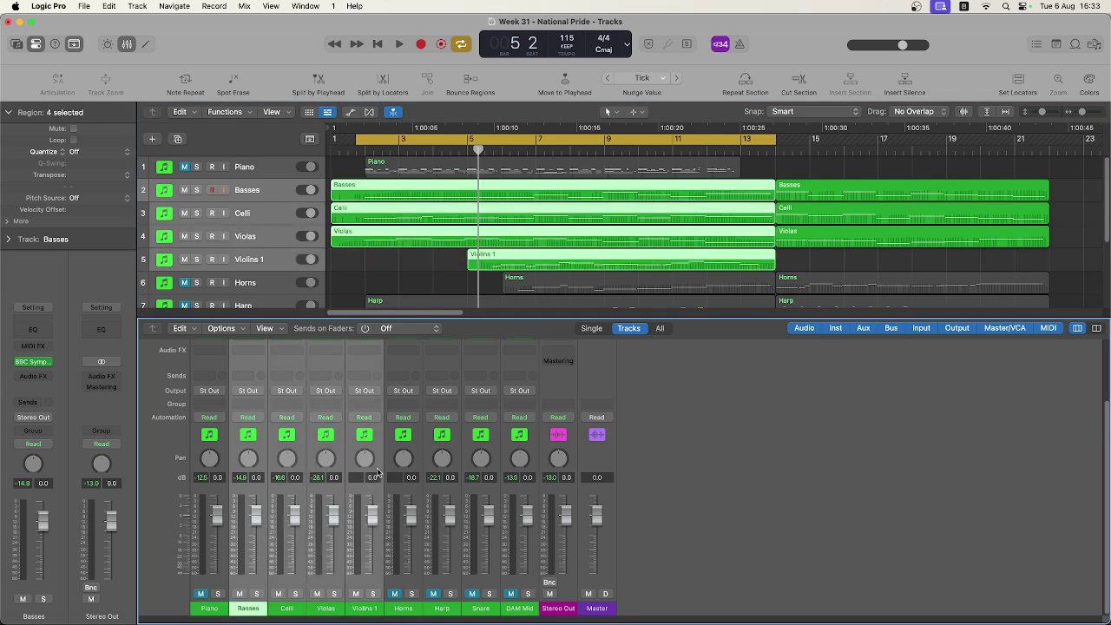
click(264, 472)
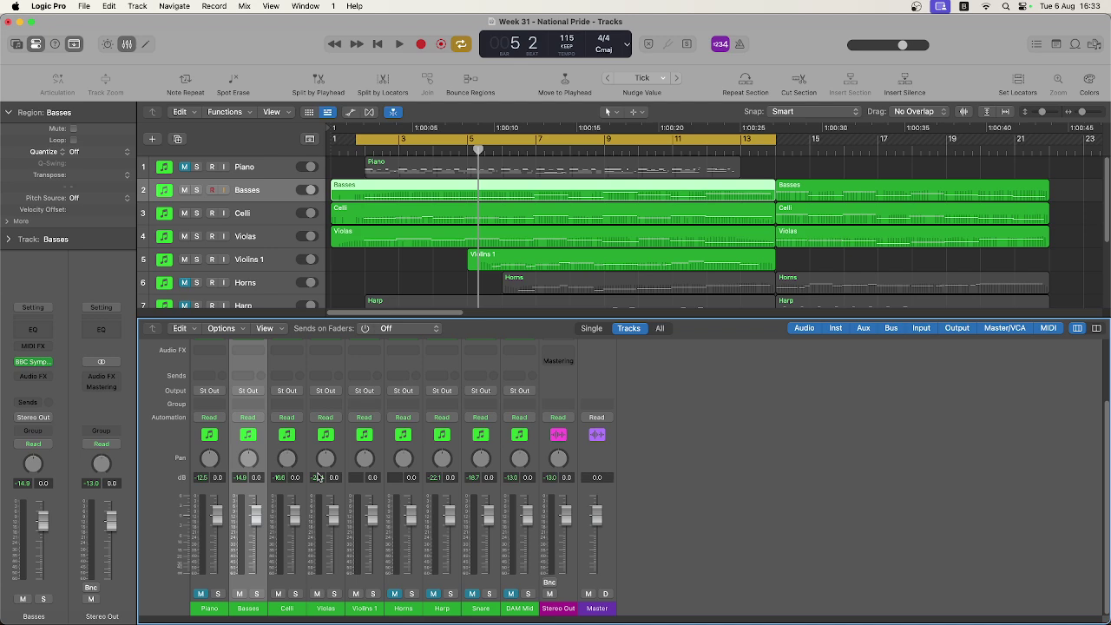
shift+click(337, 473)
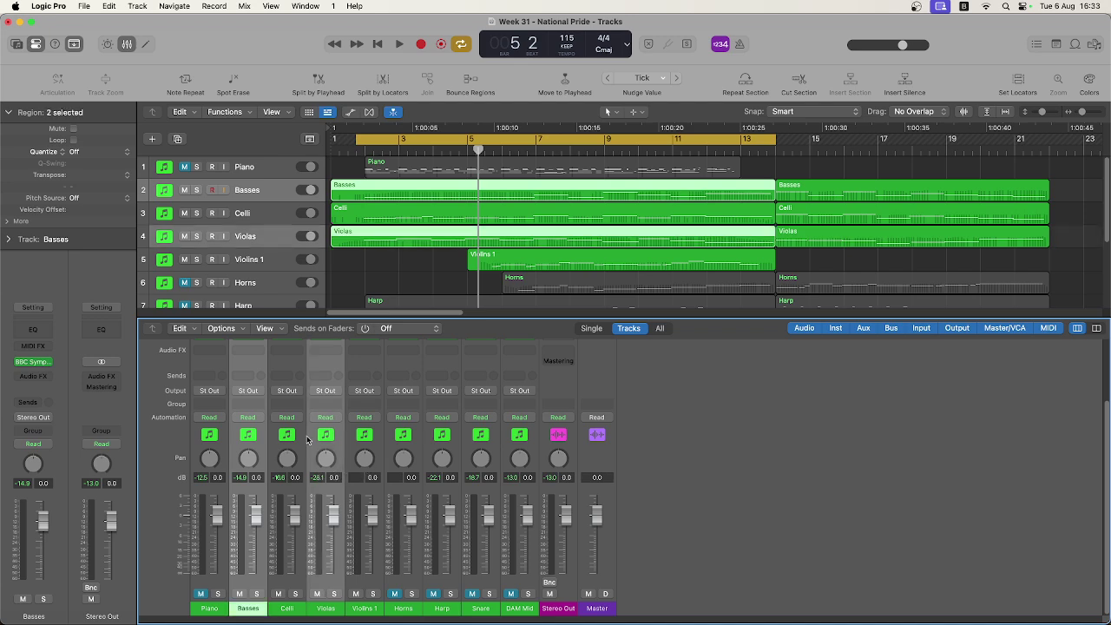
click(319, 474)
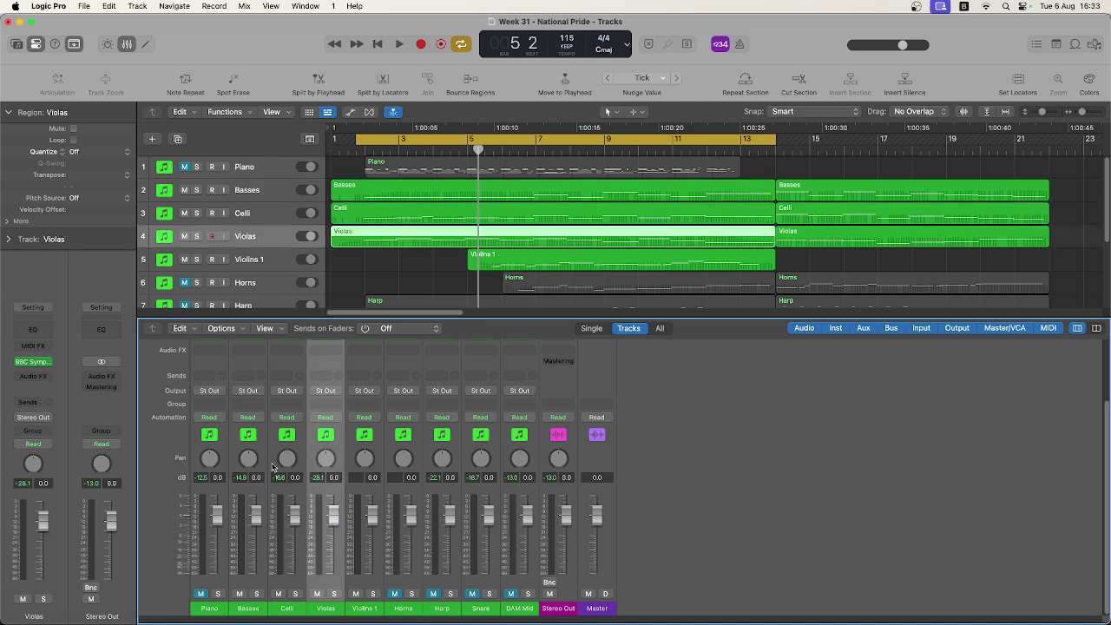
click(261, 470)
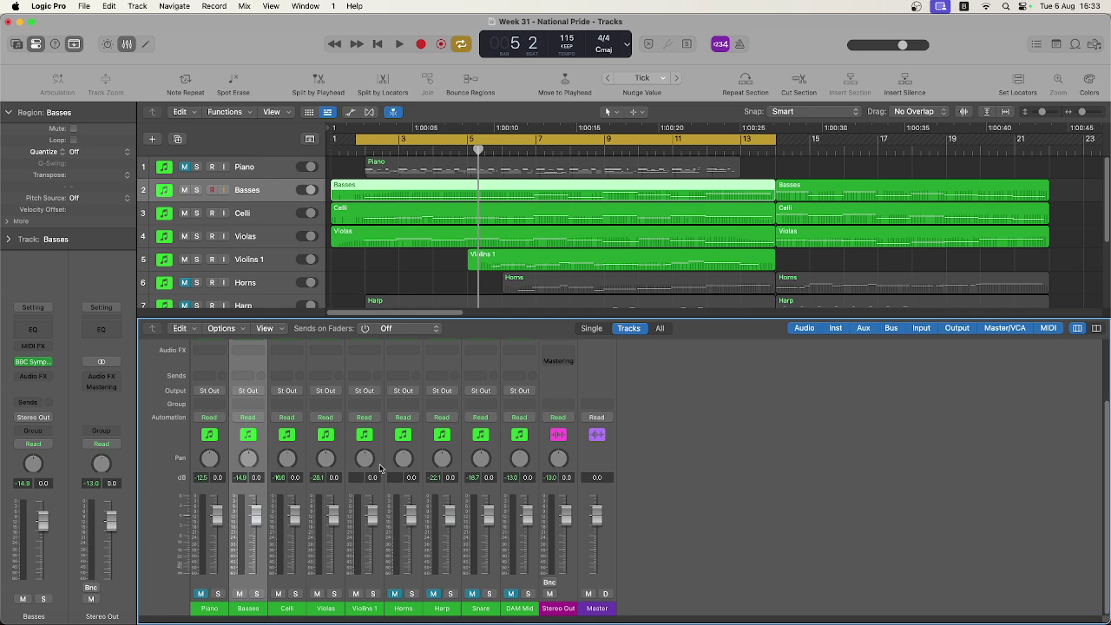
shift+click(380, 469)
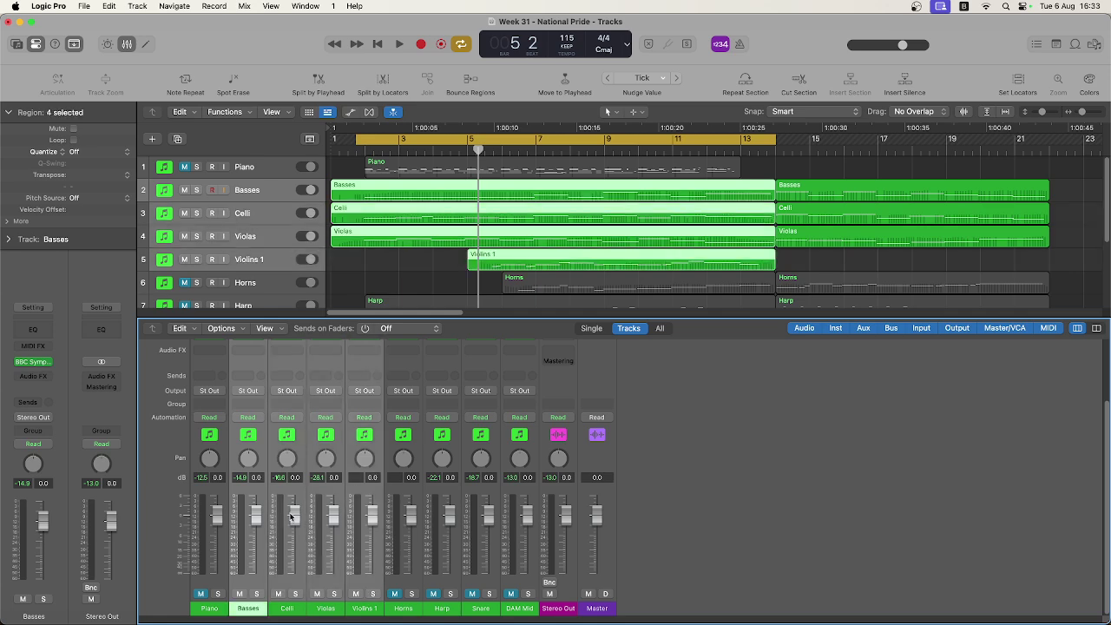
Step: Create a new VCA for the four selected string channels and name it 'STR VOL'
right_click(380, 452)
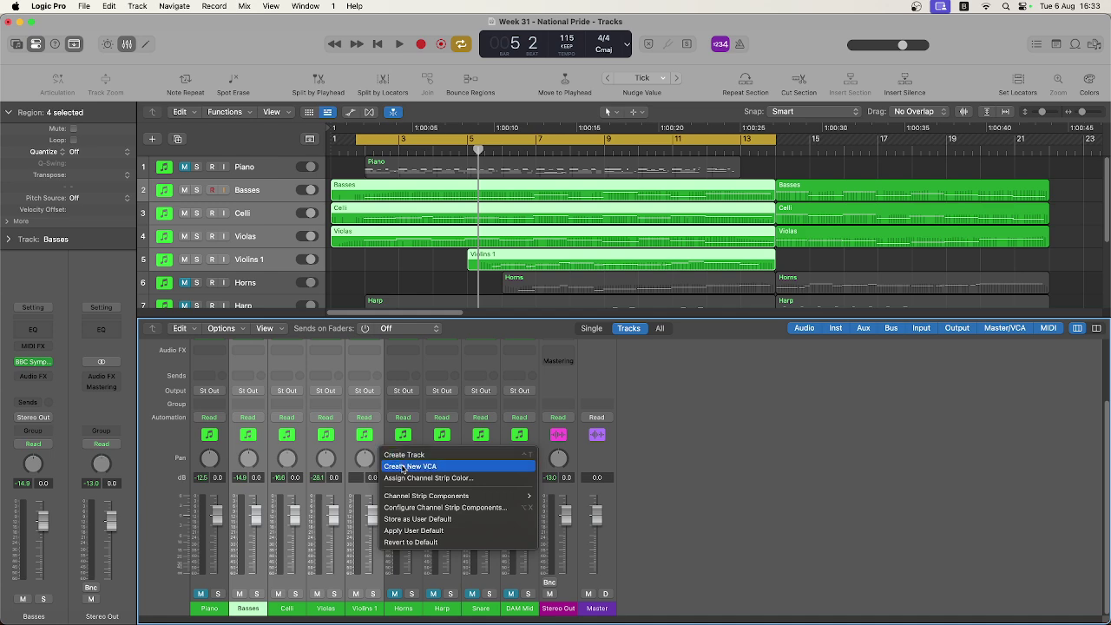
click(405, 466)
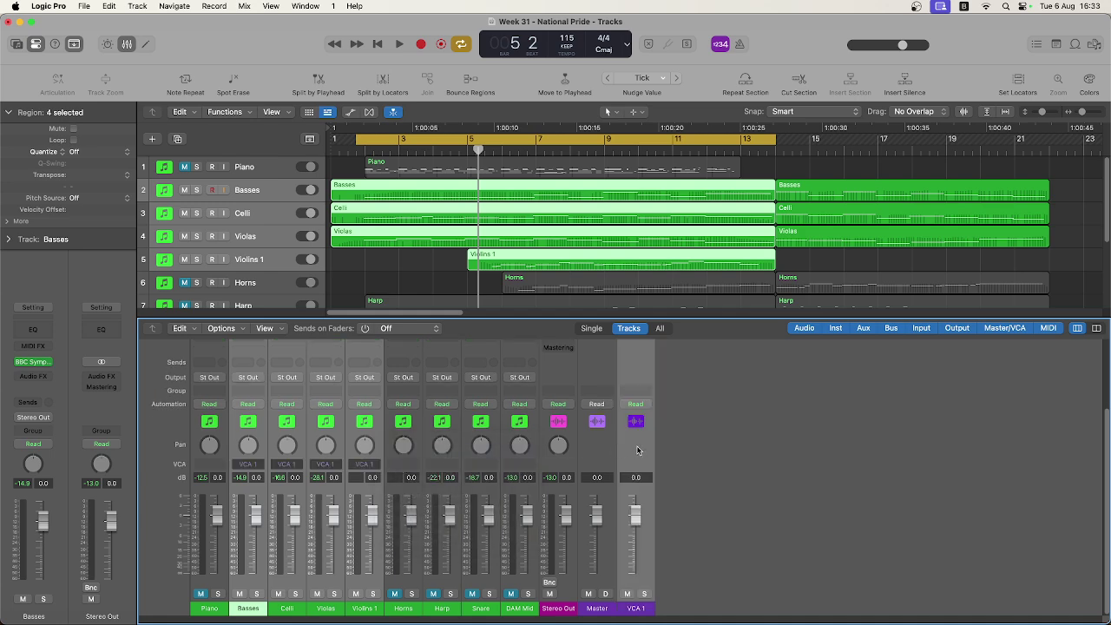
double_click(639, 610)
text(St)
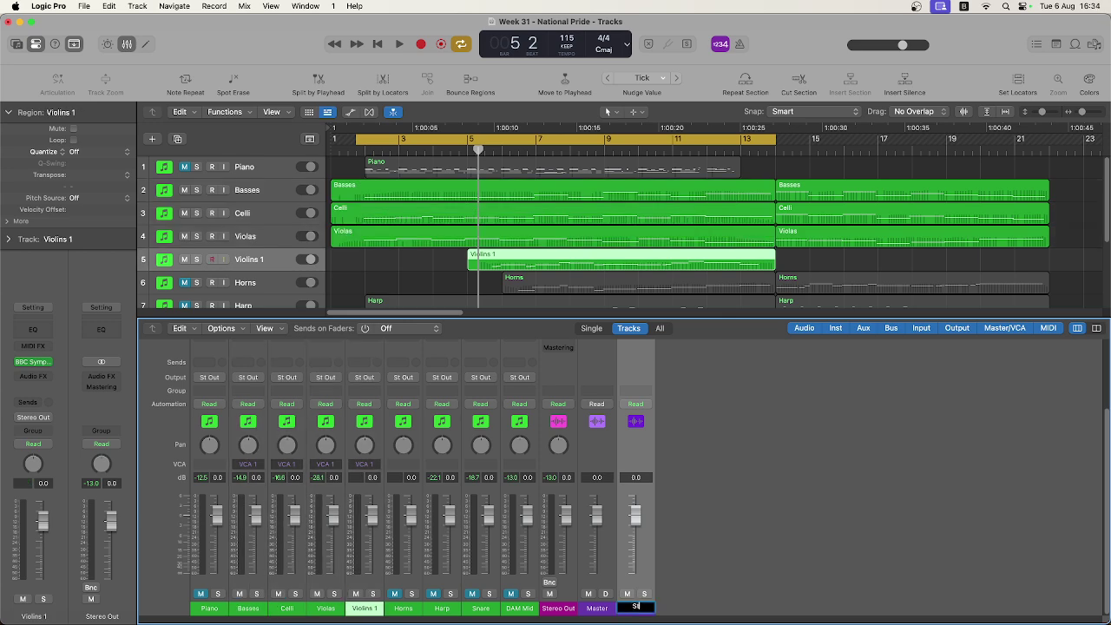
text(TR VOL)
key(Return)
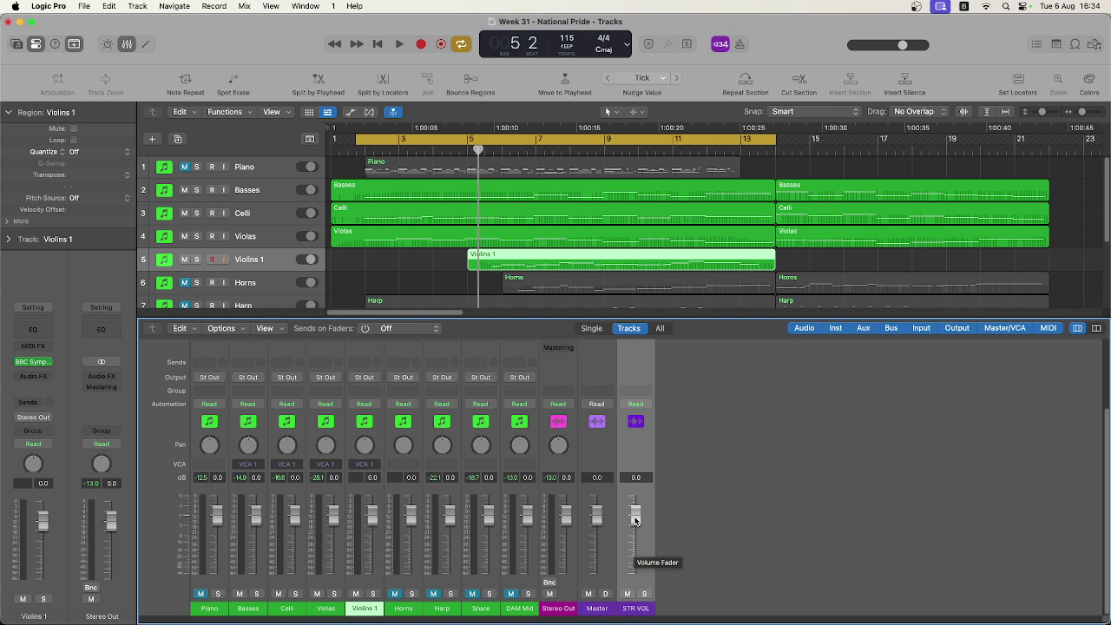
Step: Play the song while riding the STR VOL fader, leaving it at -3.8 dB
key(space)
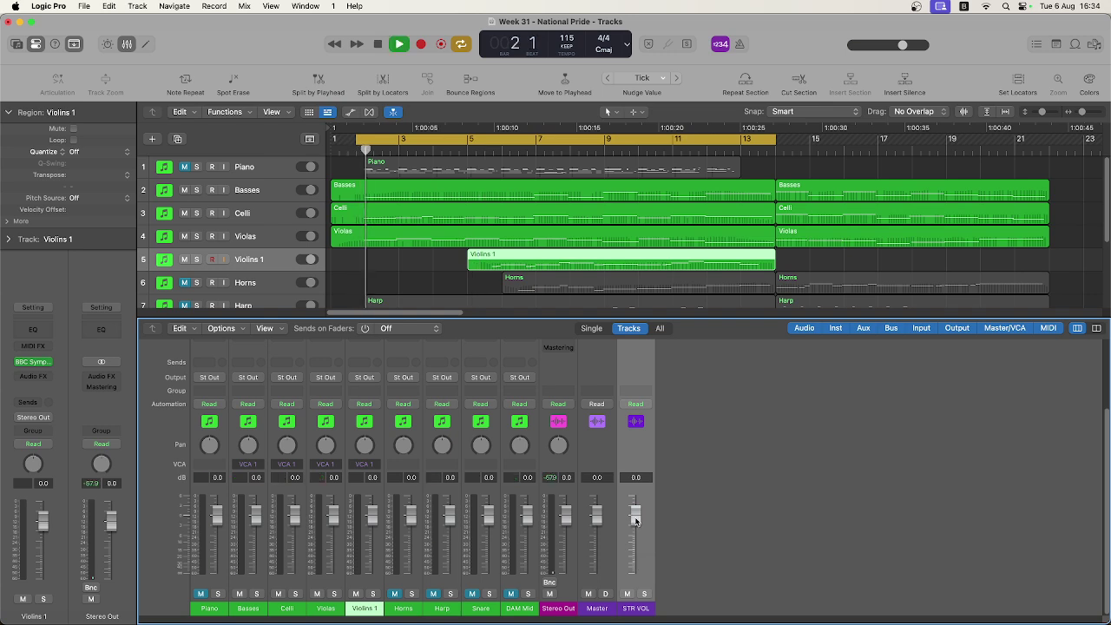
mouse_move(636, 519)
mouse_down()
mouse_move(636, 558)
mouse_move(636, 527)
mouse_up()
key(space)
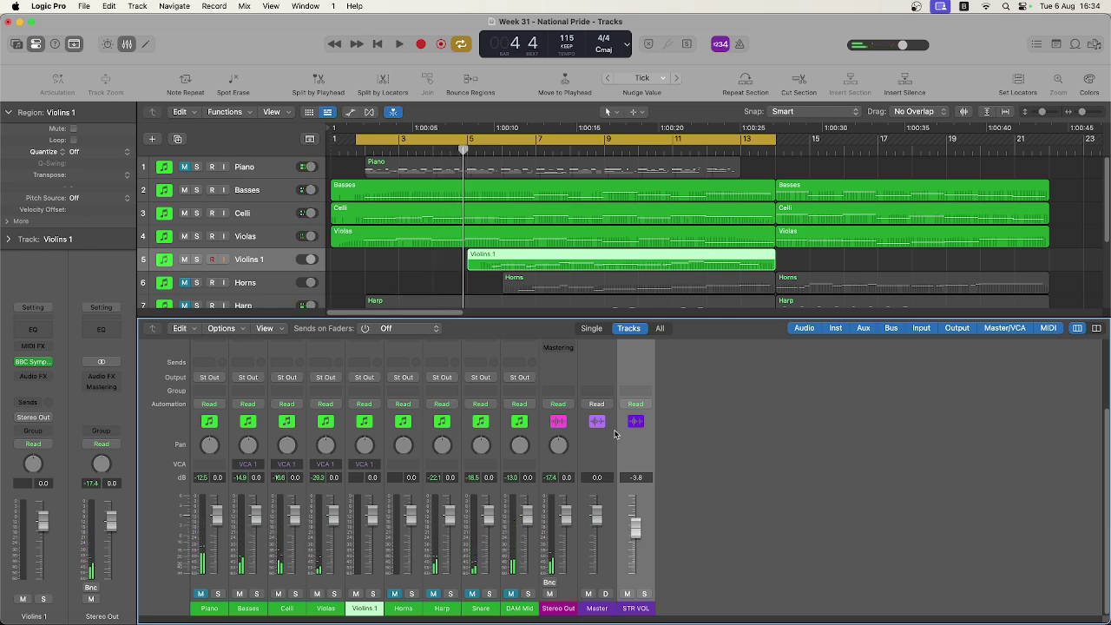
scroll(448, 246, down, 1)
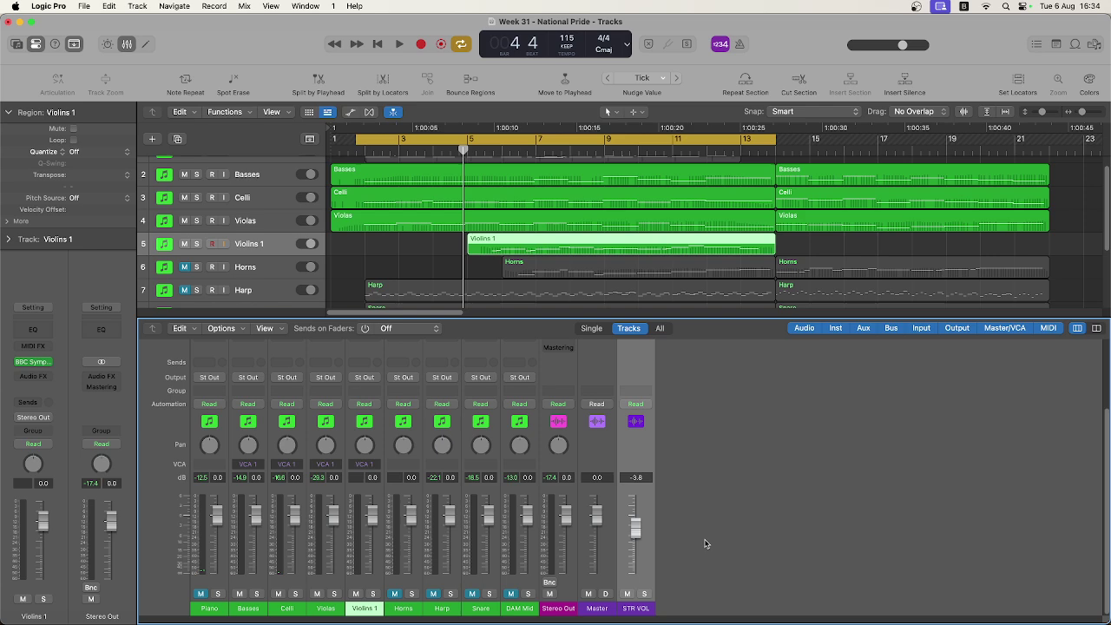
scroll(503, 258, down, 3)
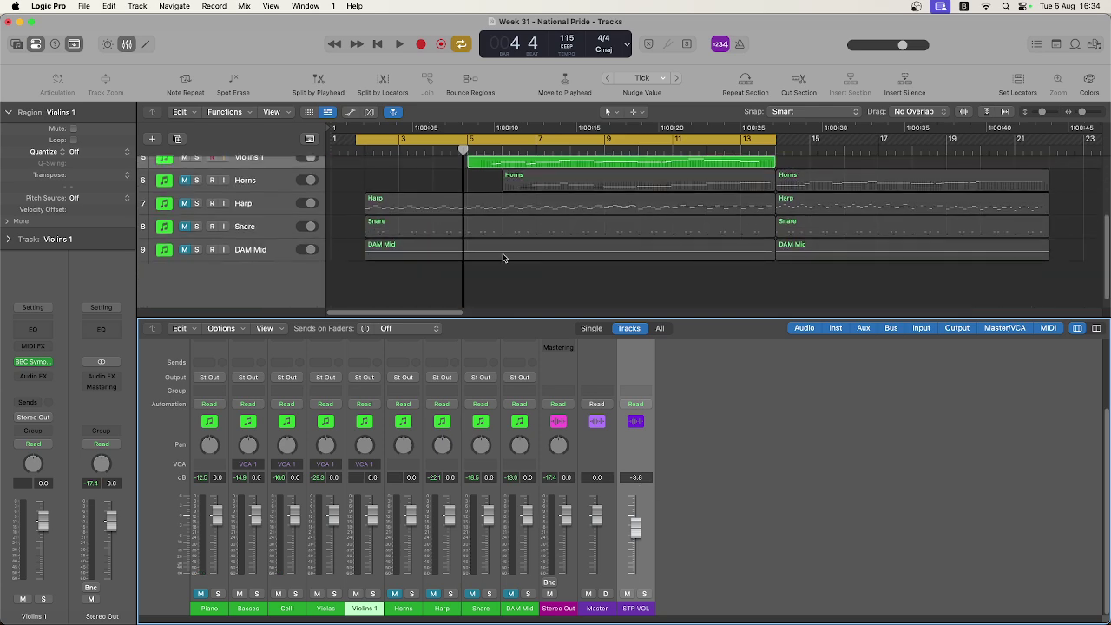
scroll(505, 258, up, 4)
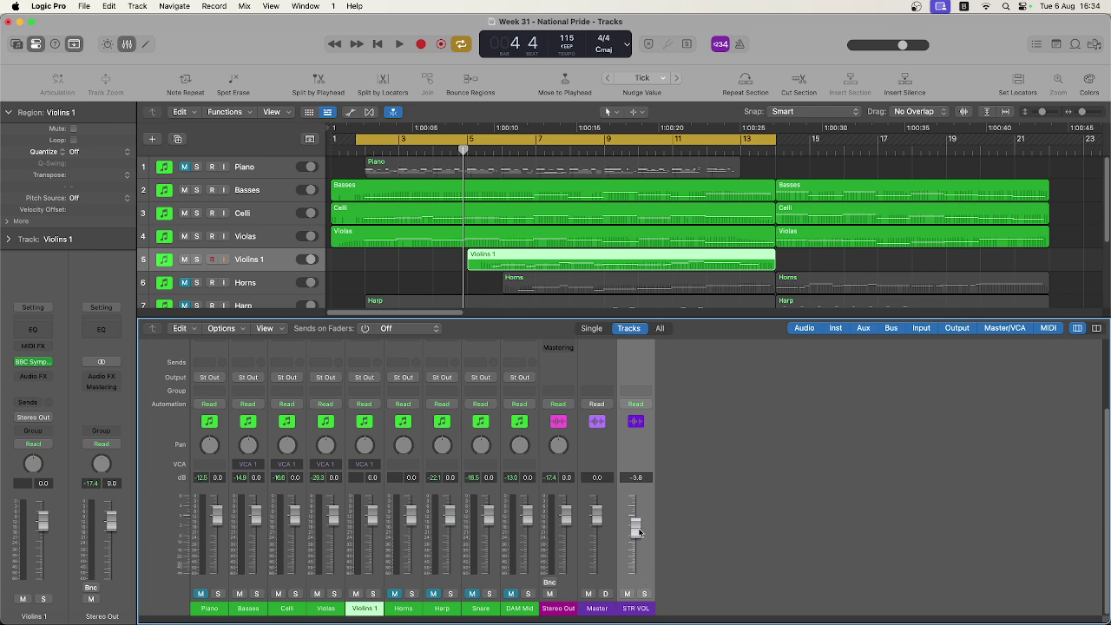
scroll(639, 532, up, 2)
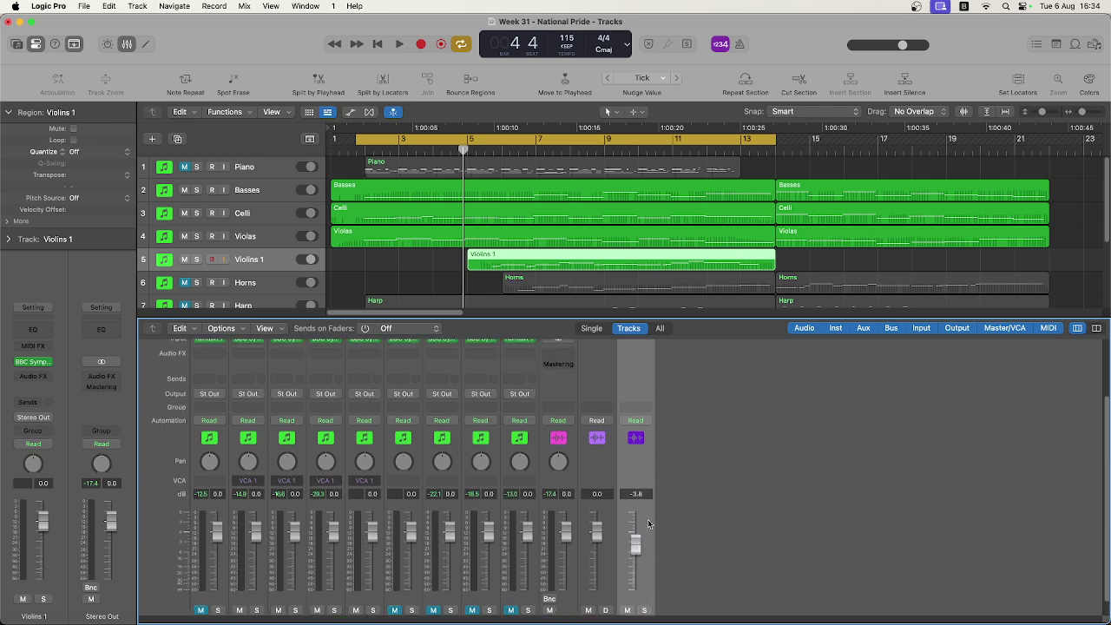
scroll(647, 523, down, 2)
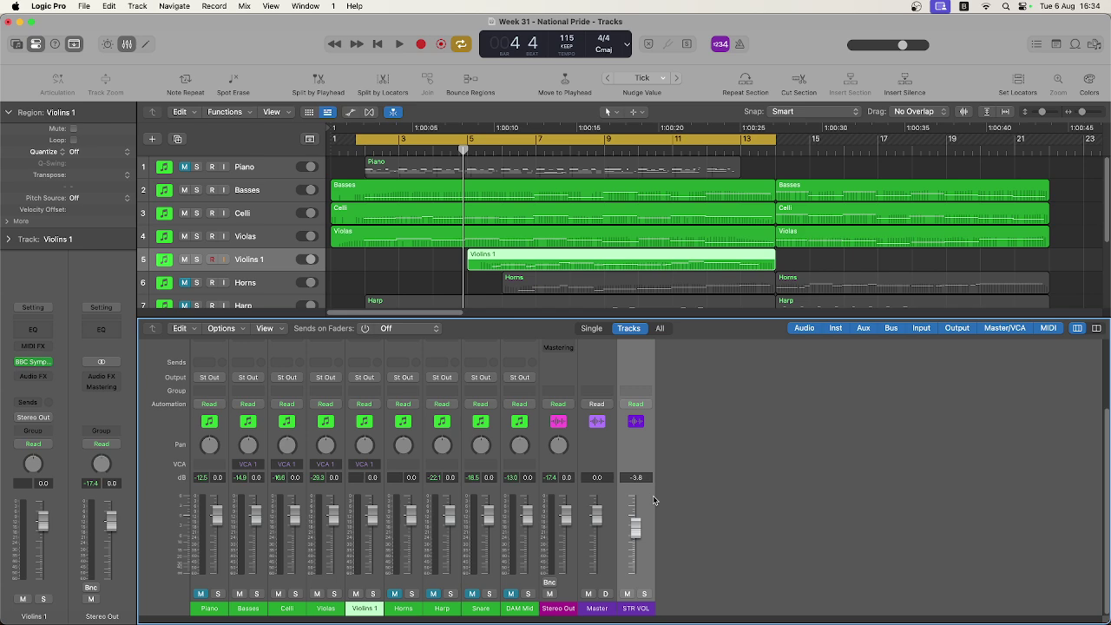
scroll(653, 495, up, 8)
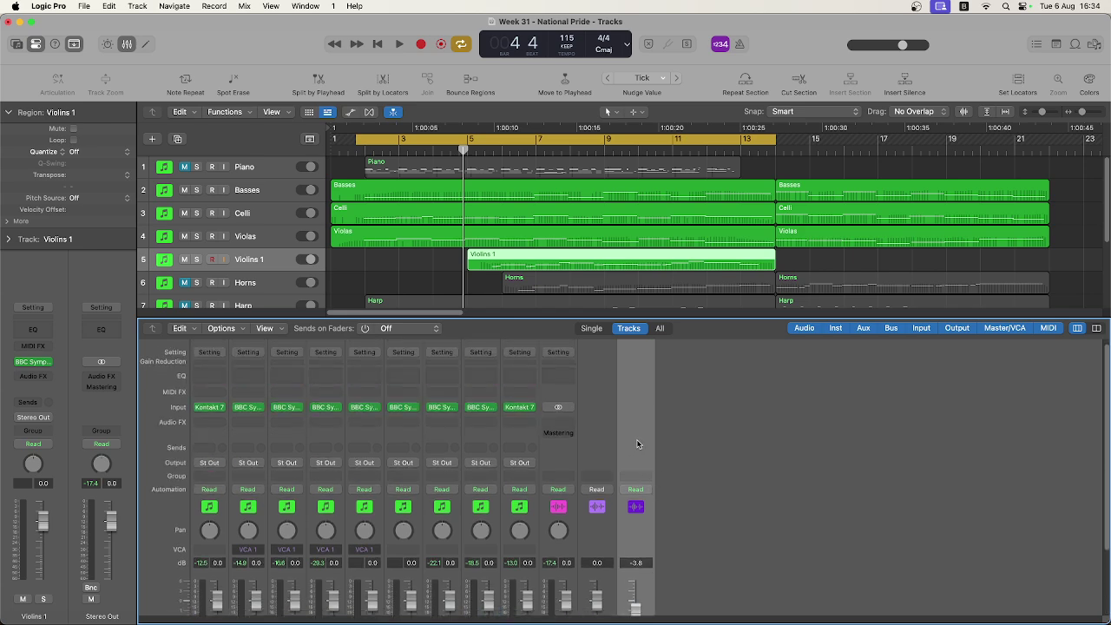
scroll(635, 469, down, 8)
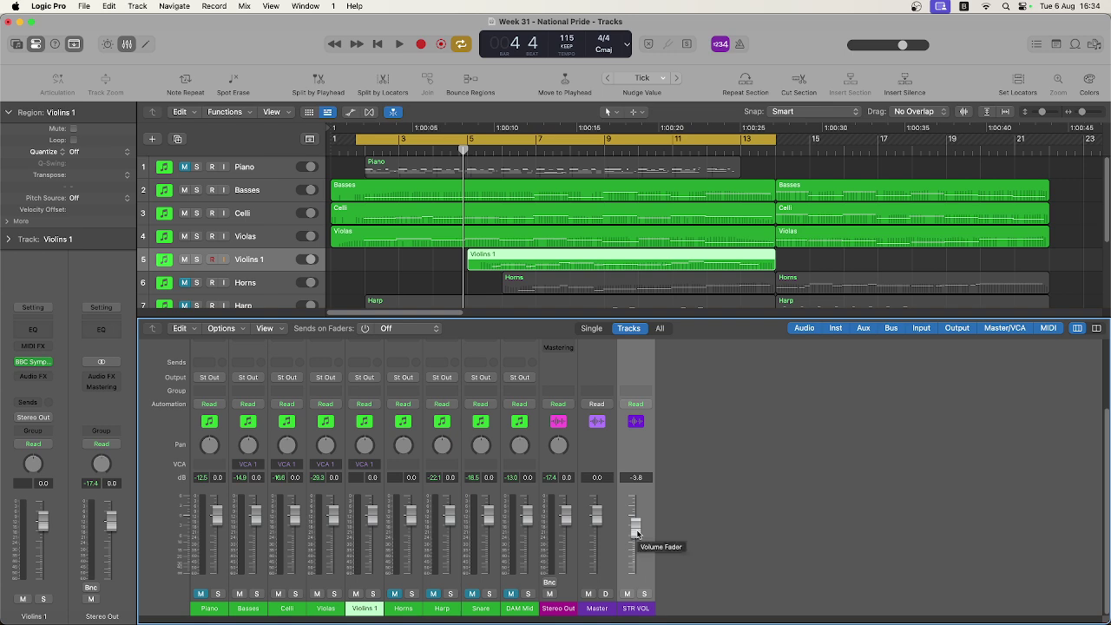
scroll(630, 385, up, 8)
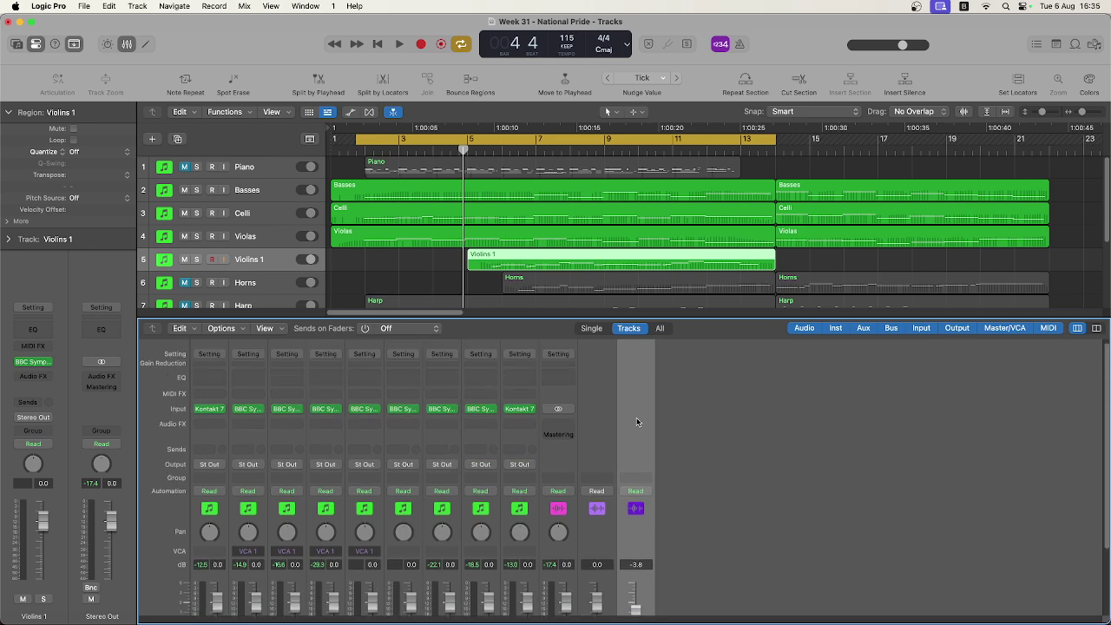
scroll(637, 422, down, 8)
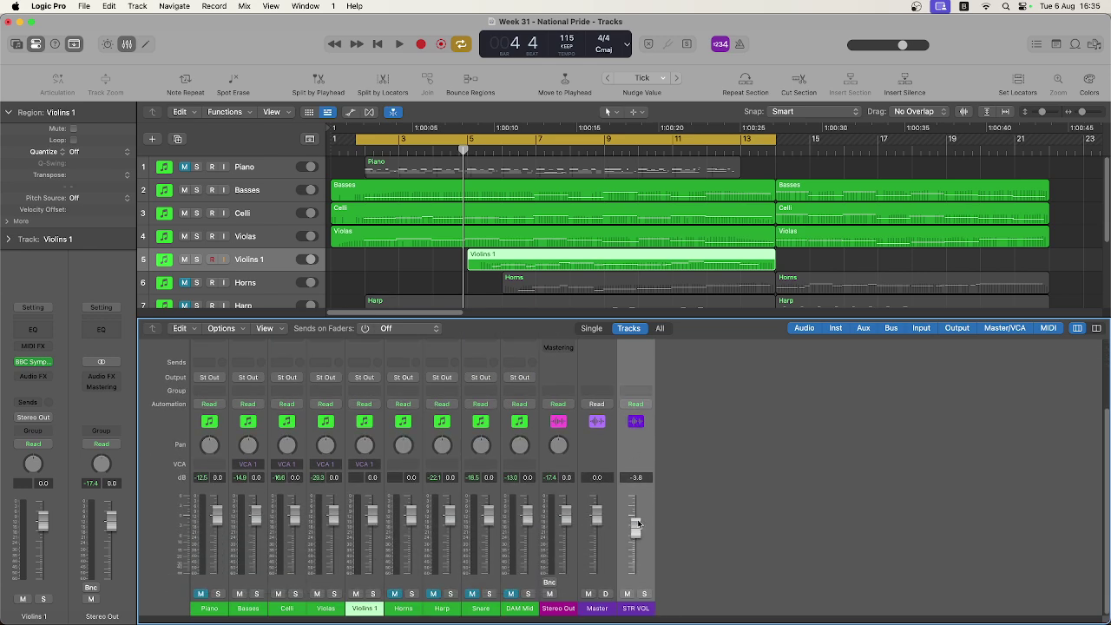
Step: Create a track for the STR VOL VCA and show the automation lanes
right_click(648, 466)
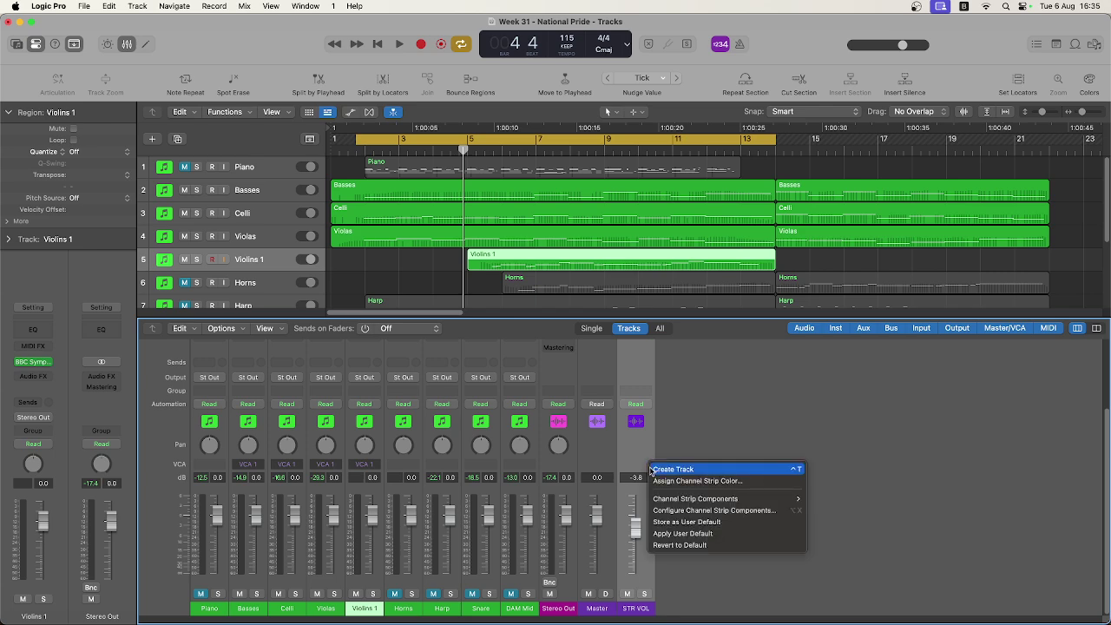
click(674, 469)
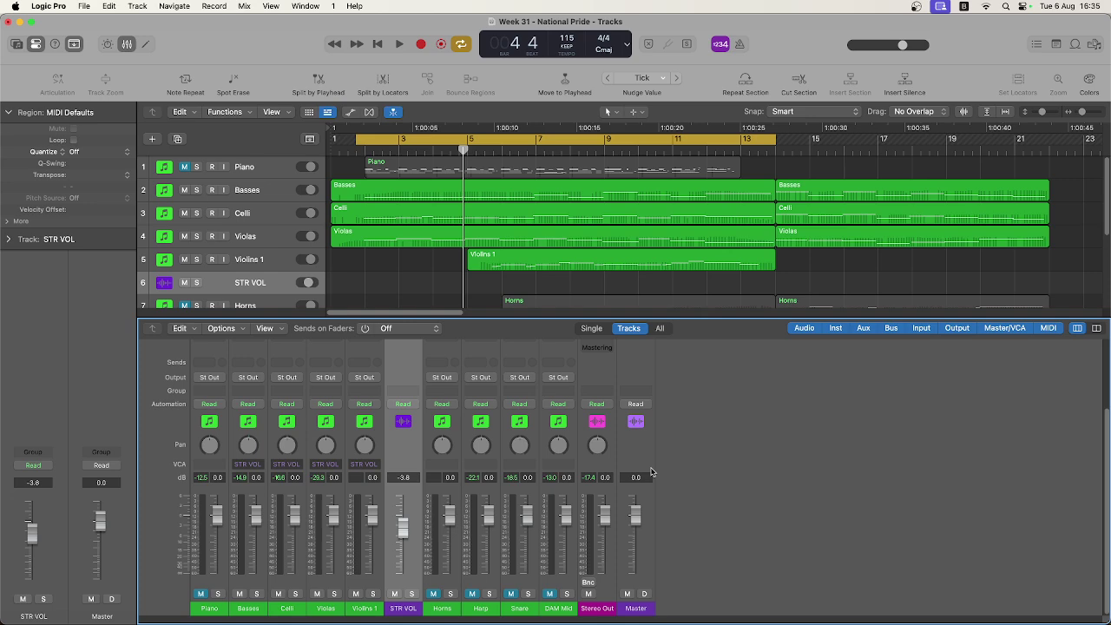
click(352, 113)
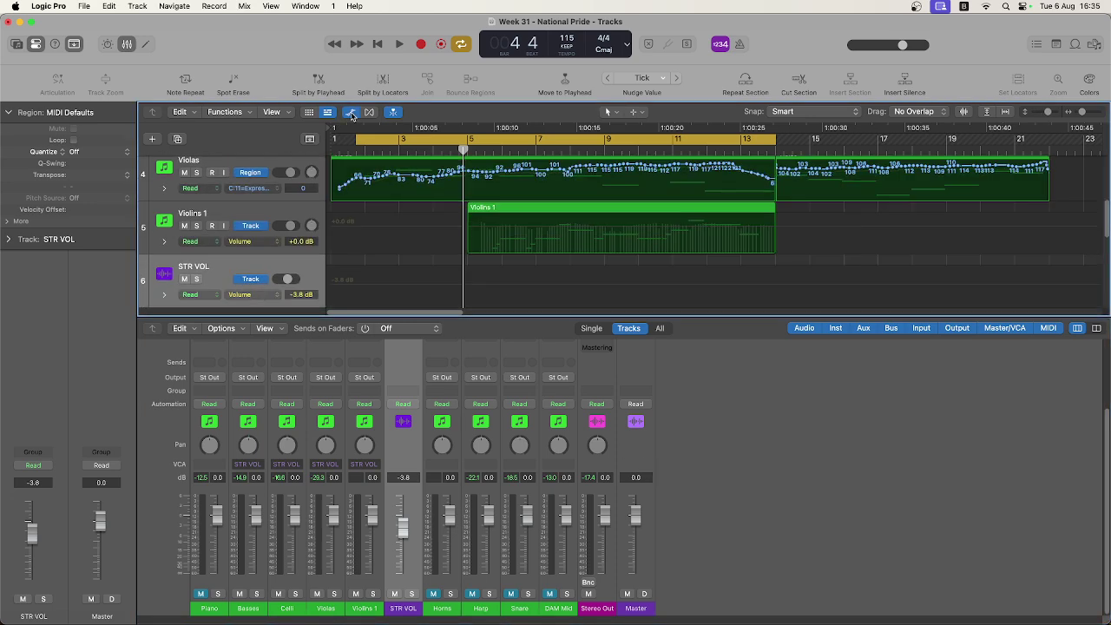
Step: Draw a STR VOL volume dip from -3.8 dB down toward silence and back
click(340, 286)
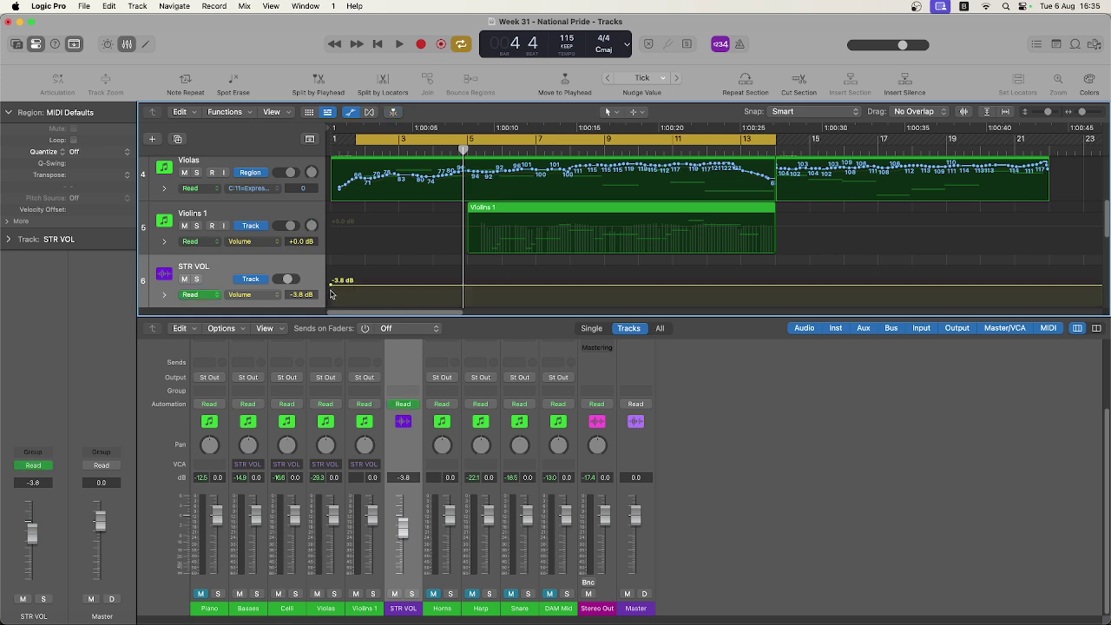
click(344, 285)
click(453, 287)
drag(400, 287, 399, 306)
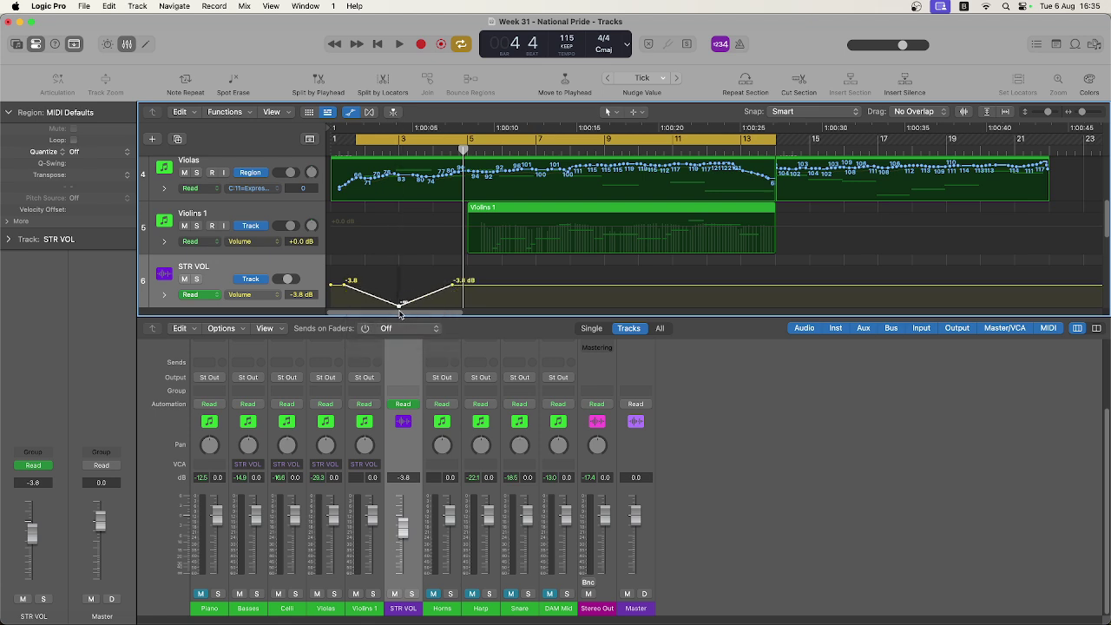
Step: Listen to the STR VOL dip, then move the STR VOL track below DAM Mid as track 10
key(space)
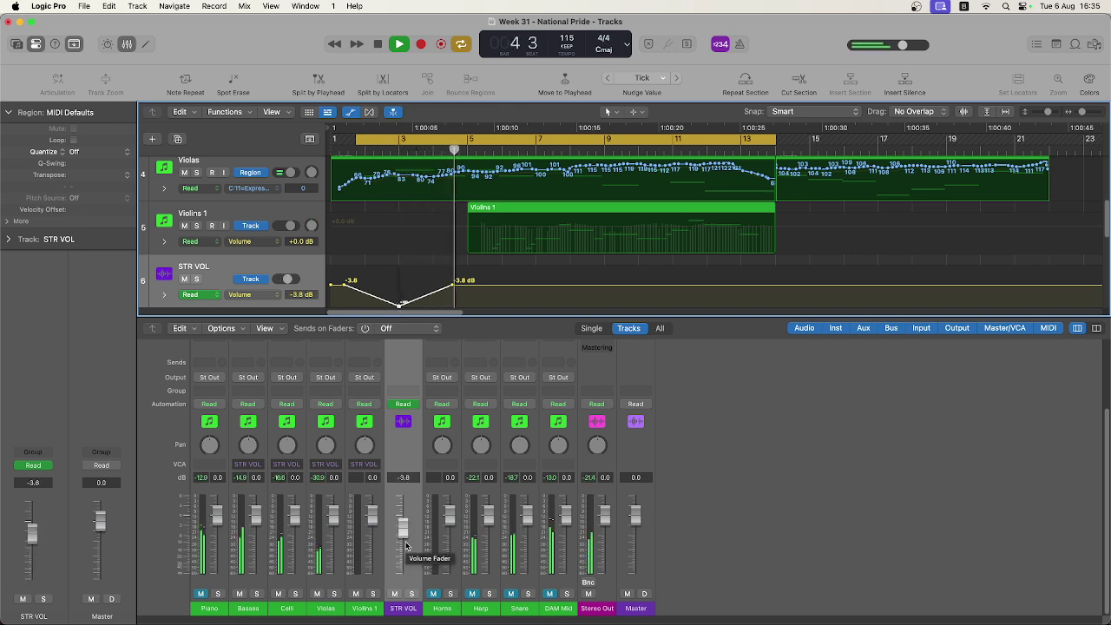
key(space)
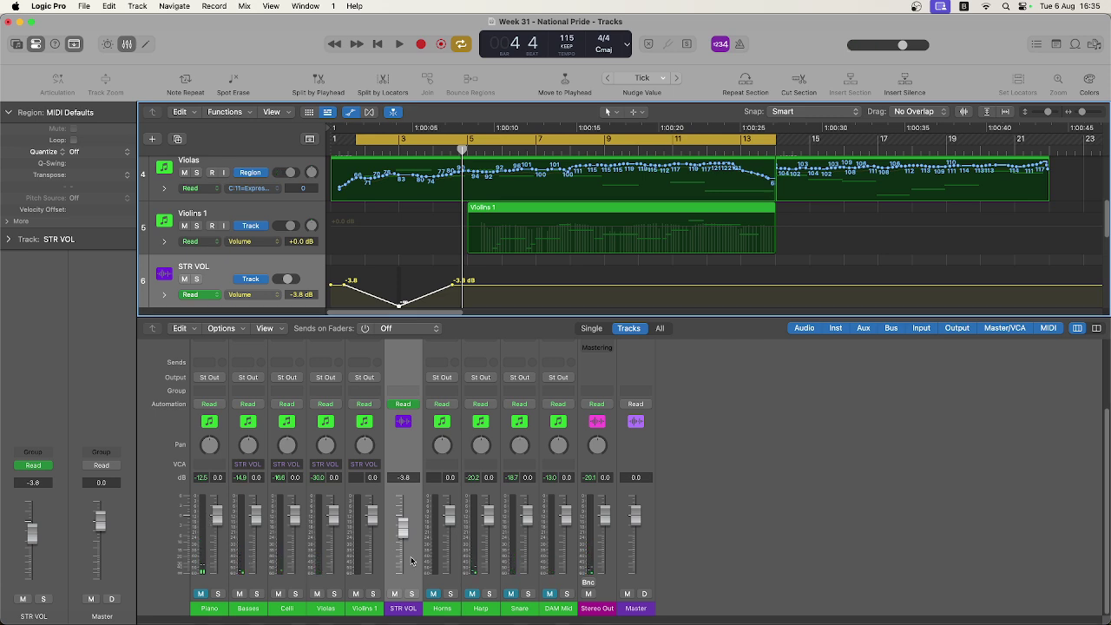
scroll(292, 296, down, 3)
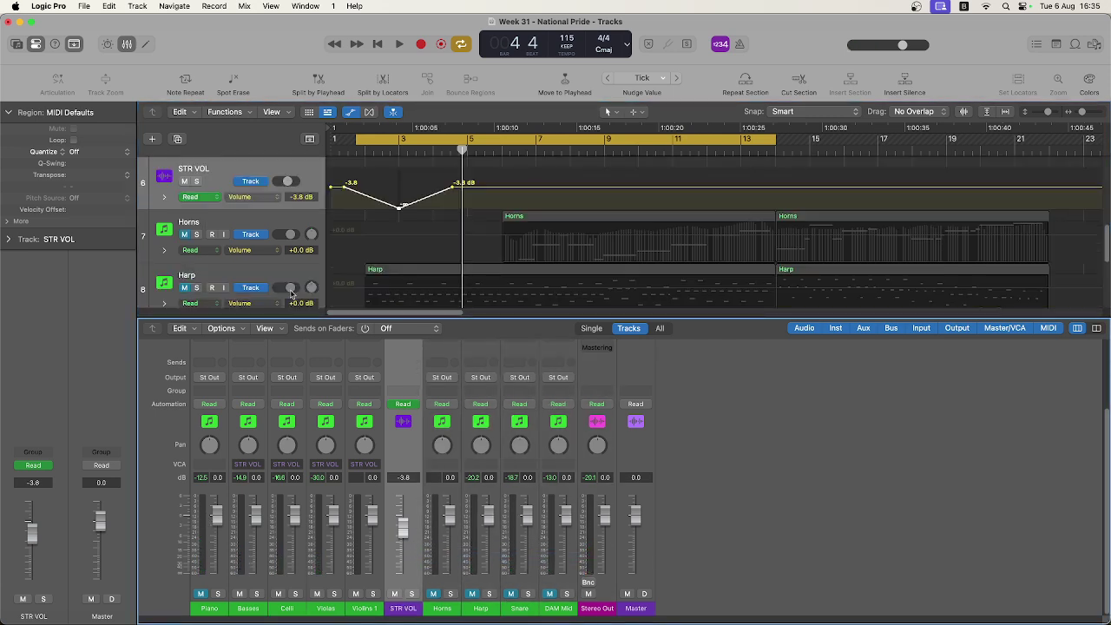
scroll(231, 169, down, 2)
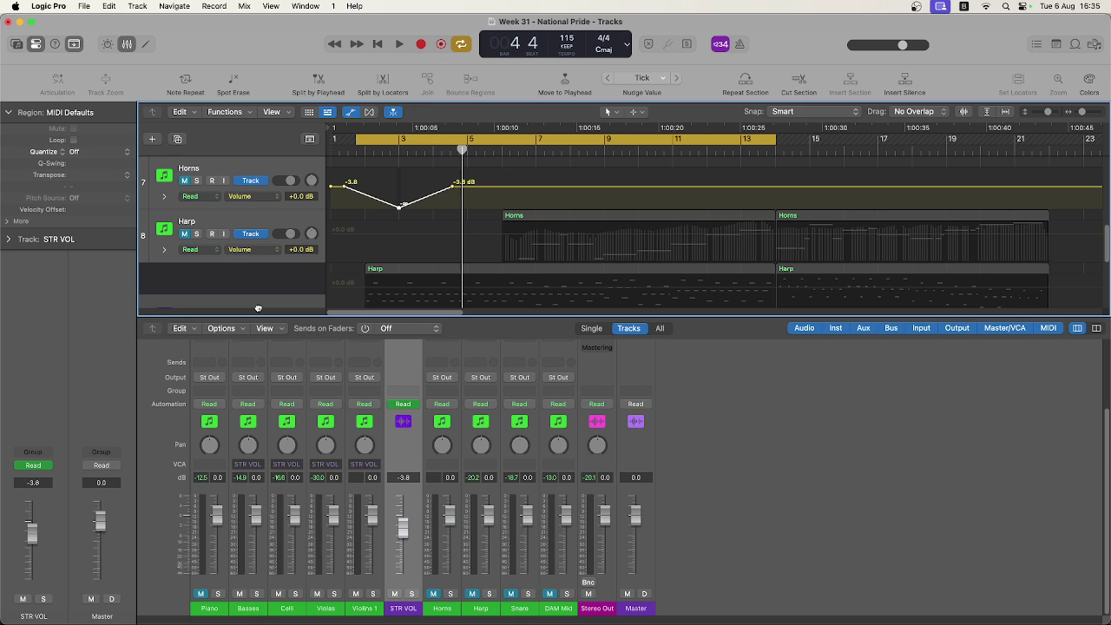
scroll(258, 304, down, 3)
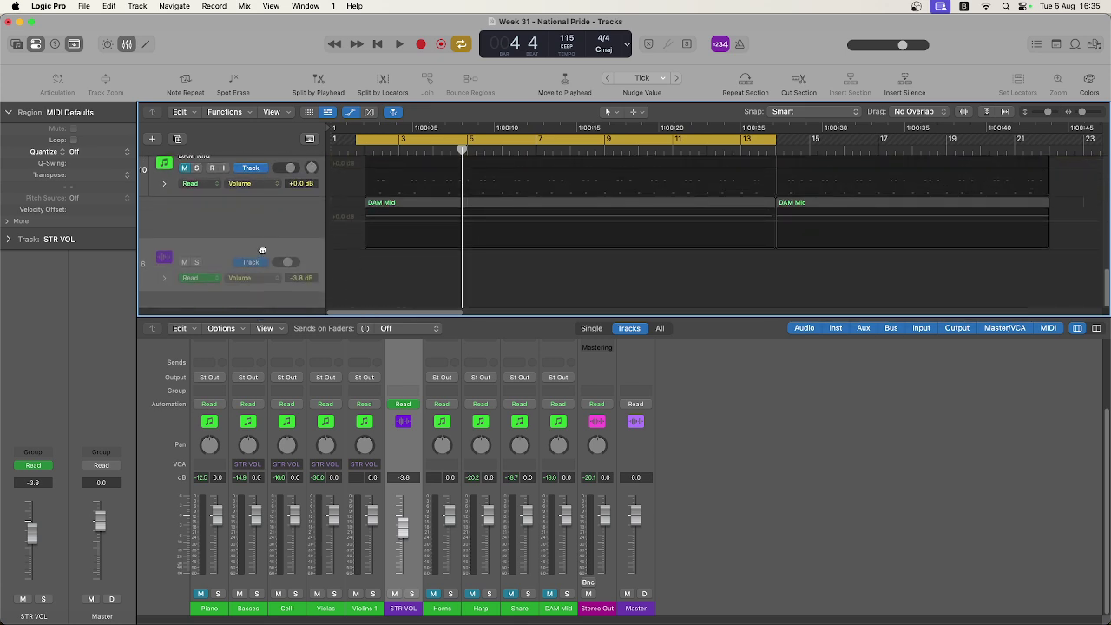
mouse_move(262, 250)
mouse_down()
mouse_move(267, 222)
mouse_move(273, 252)
mouse_up()
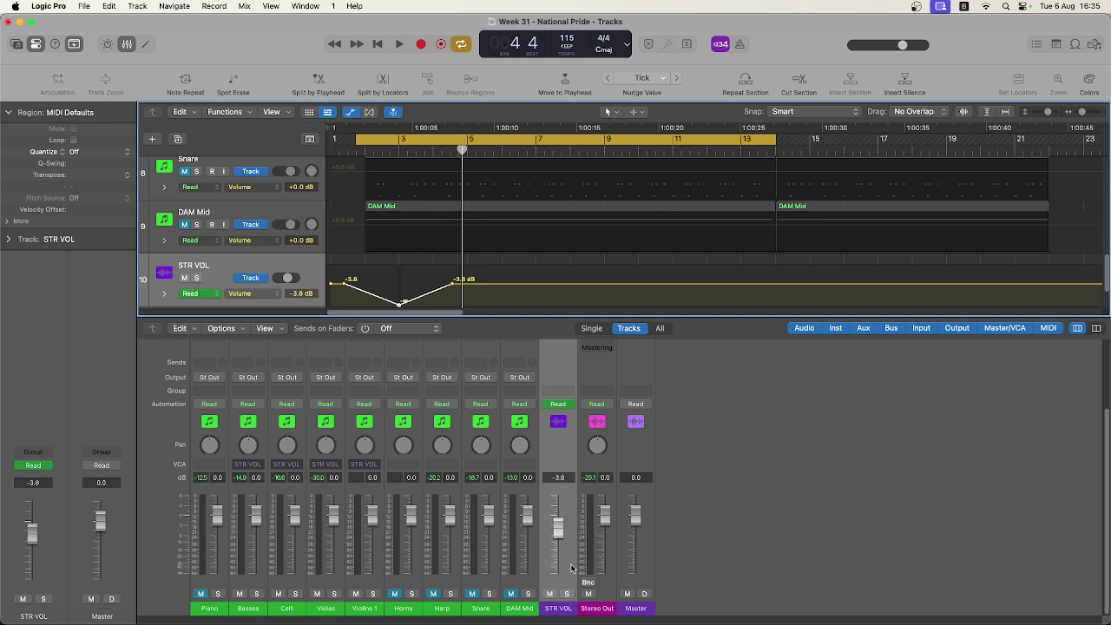
click(663, 561)
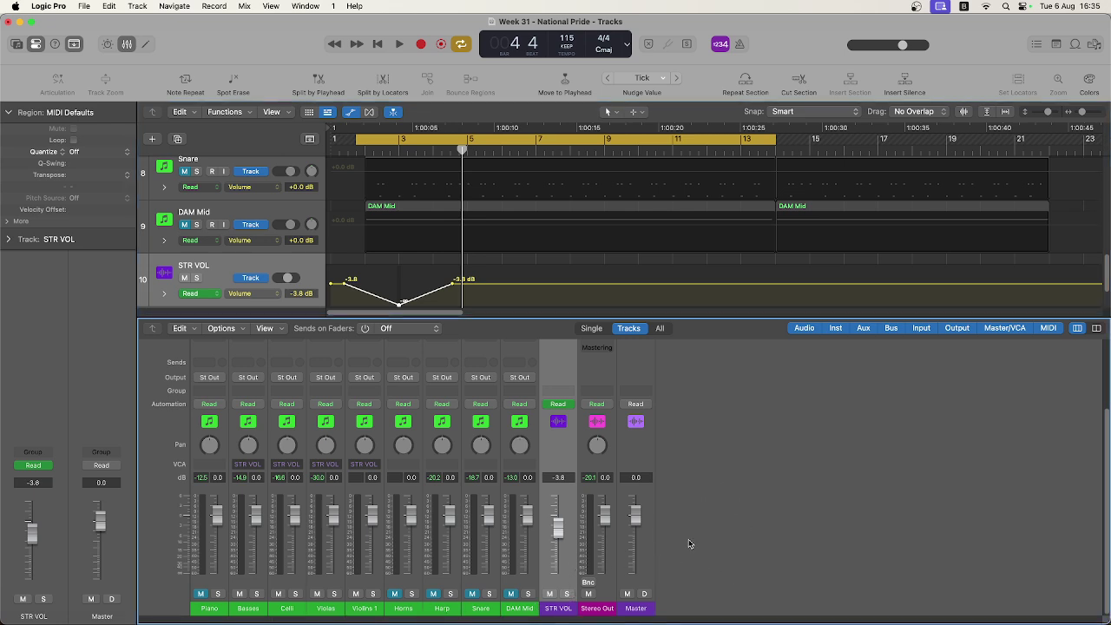
drag(575, 497, 528, 494)
mouse_move(562, 453)
mouse_down()
mouse_move(690, 457)
mouse_move(565, 453)
mouse_up()
right_click(556, 457)
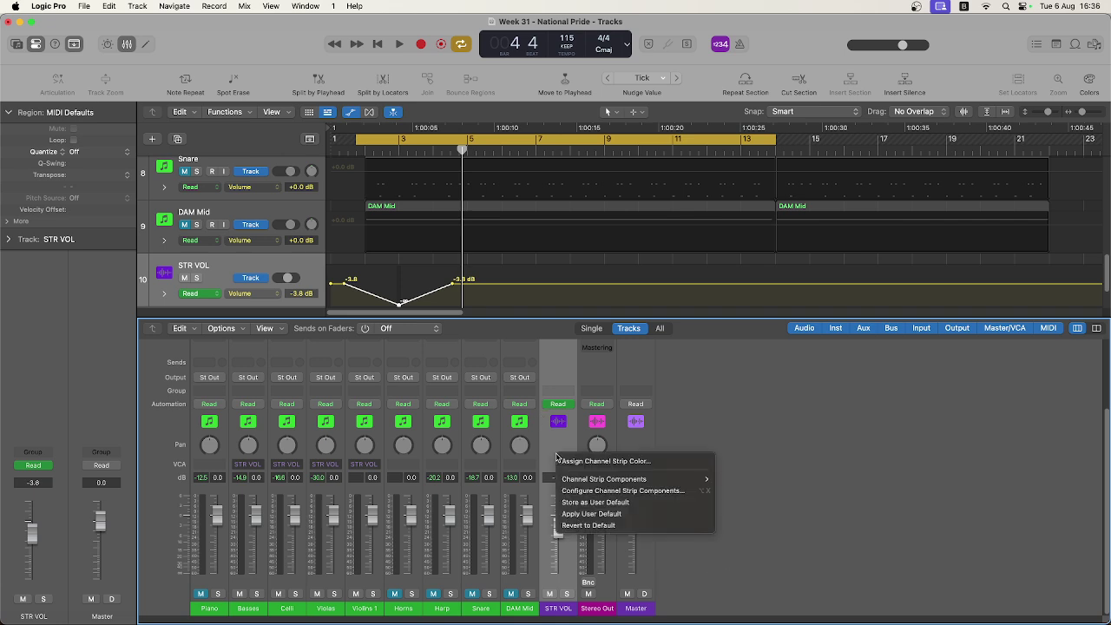
click(550, 451)
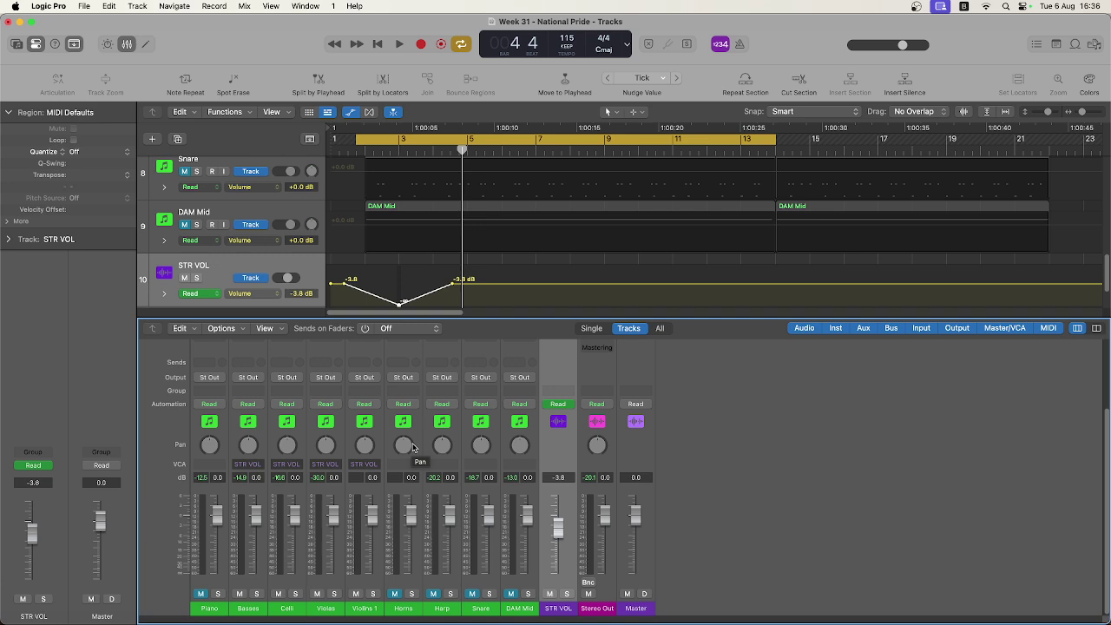
Step: Undo the move so STR VOL is track 6 after Violins 1, with automation lanes shown
key(super+z)
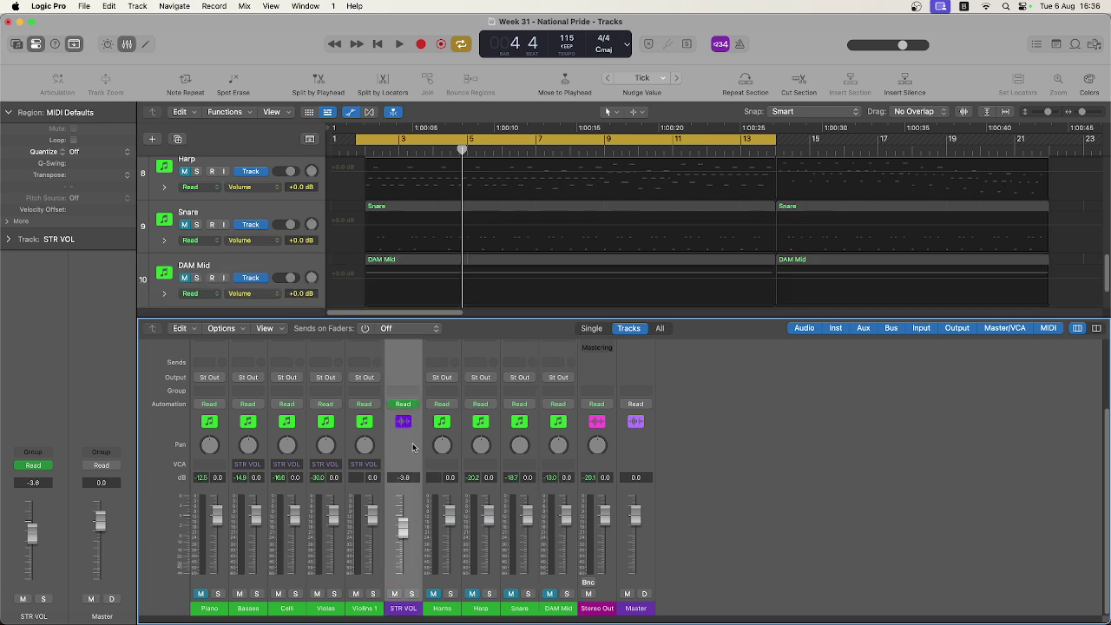
scroll(412, 448, up, 4)
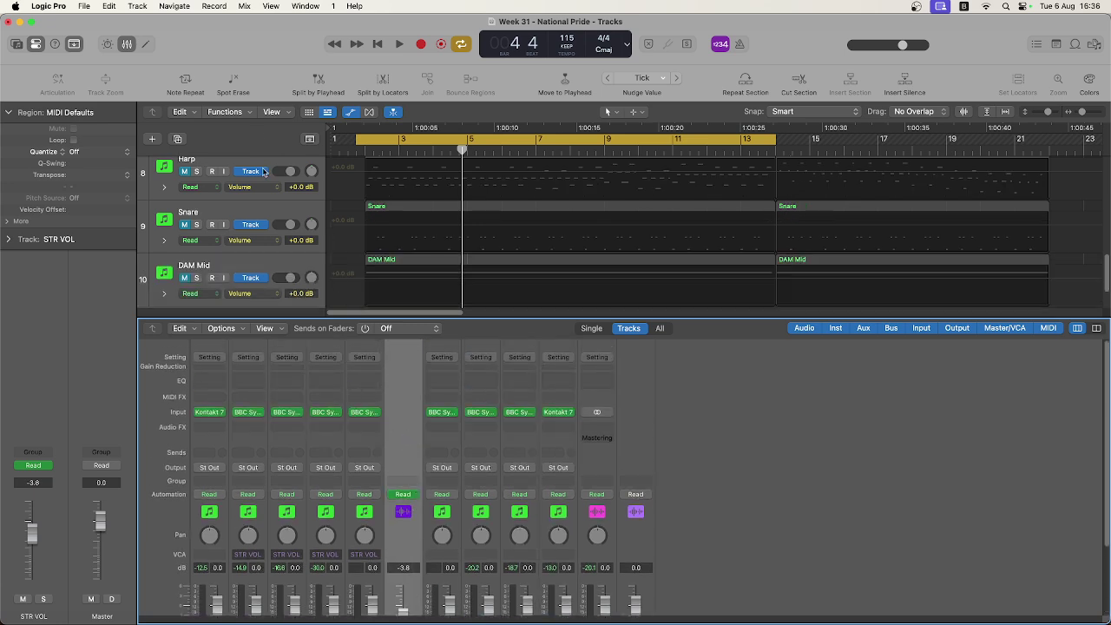
click(347, 121)
key(super+Up)
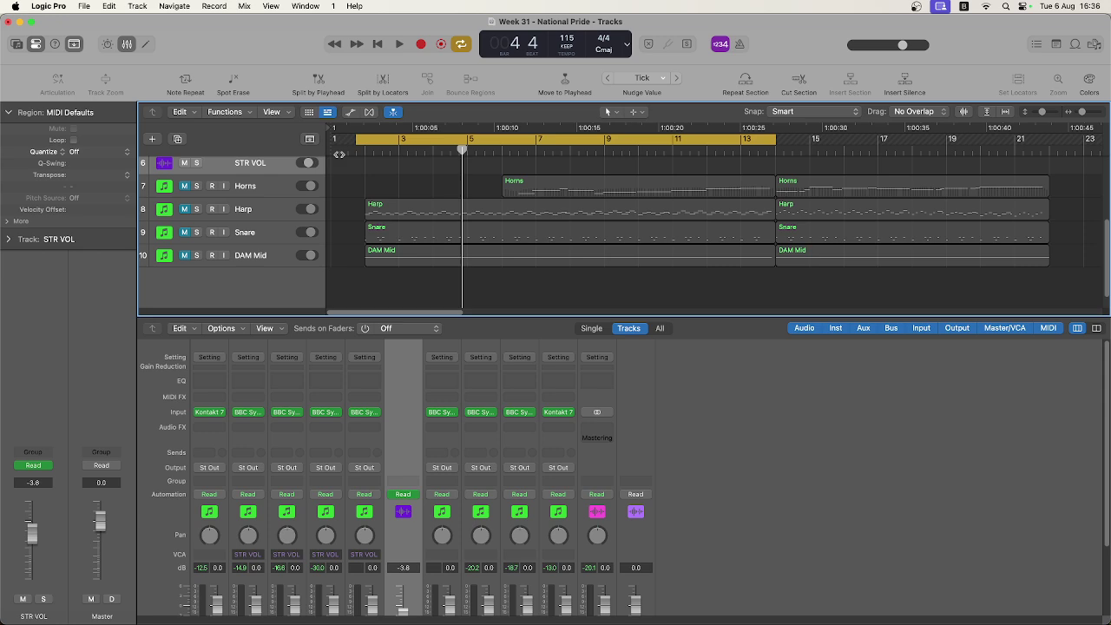
scroll(339, 155, up, 5)
click(350, 111)
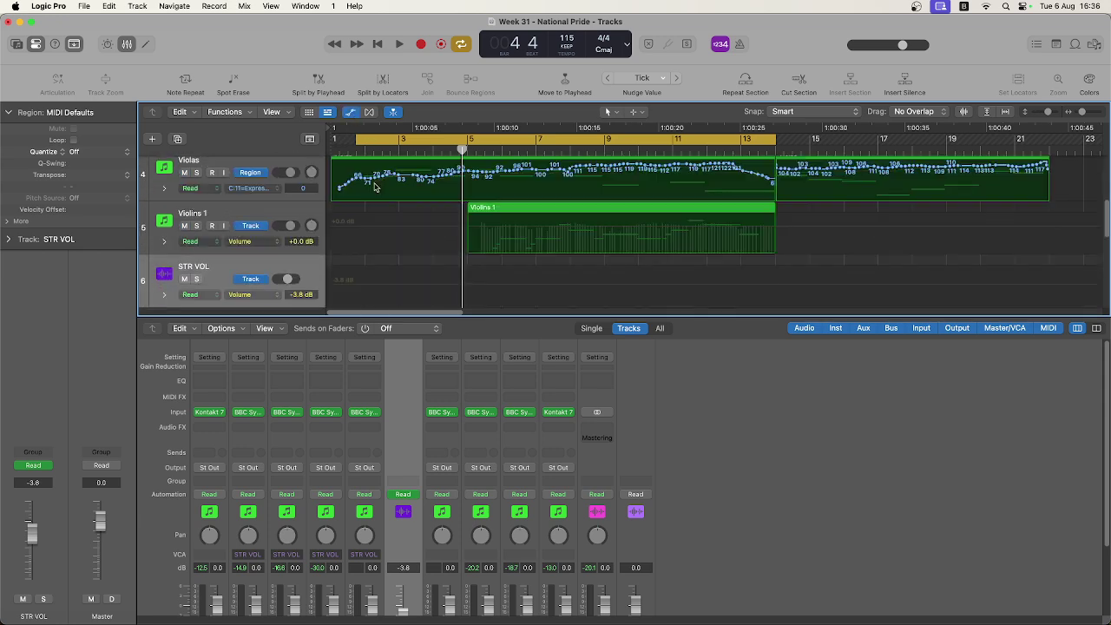
scroll(376, 188, up, 4)
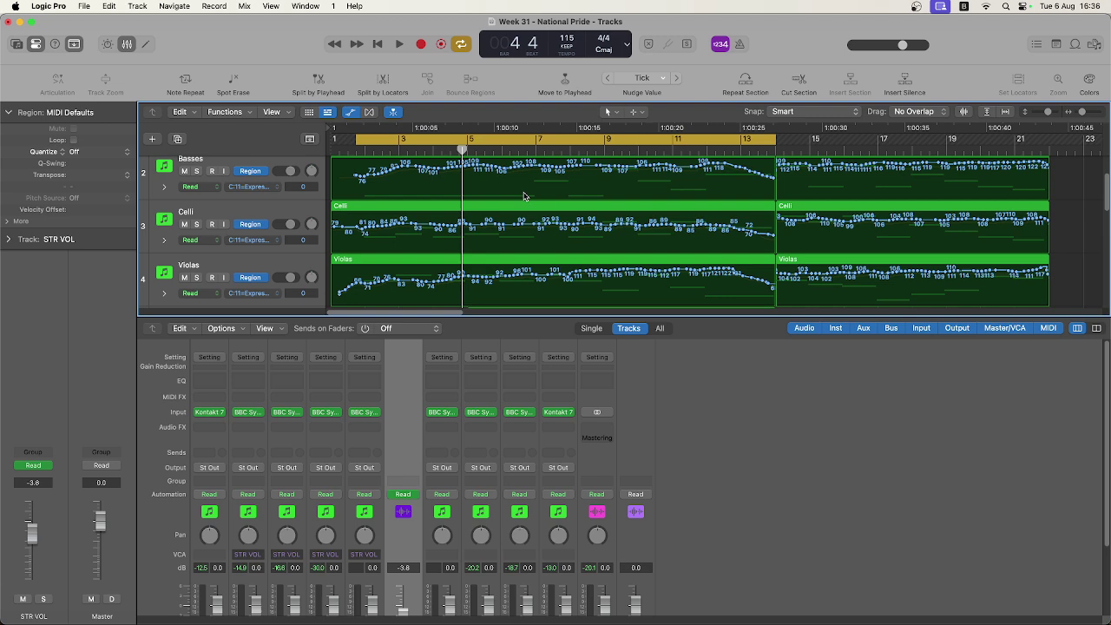
scroll(415, 539, down, 3)
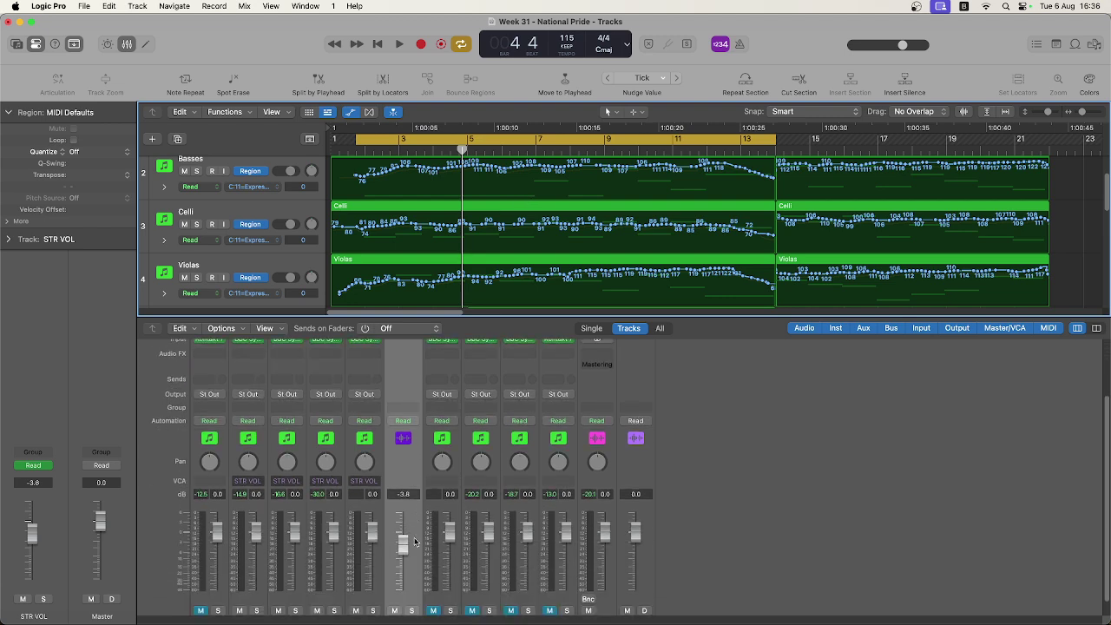
scroll(415, 542, down, 1)
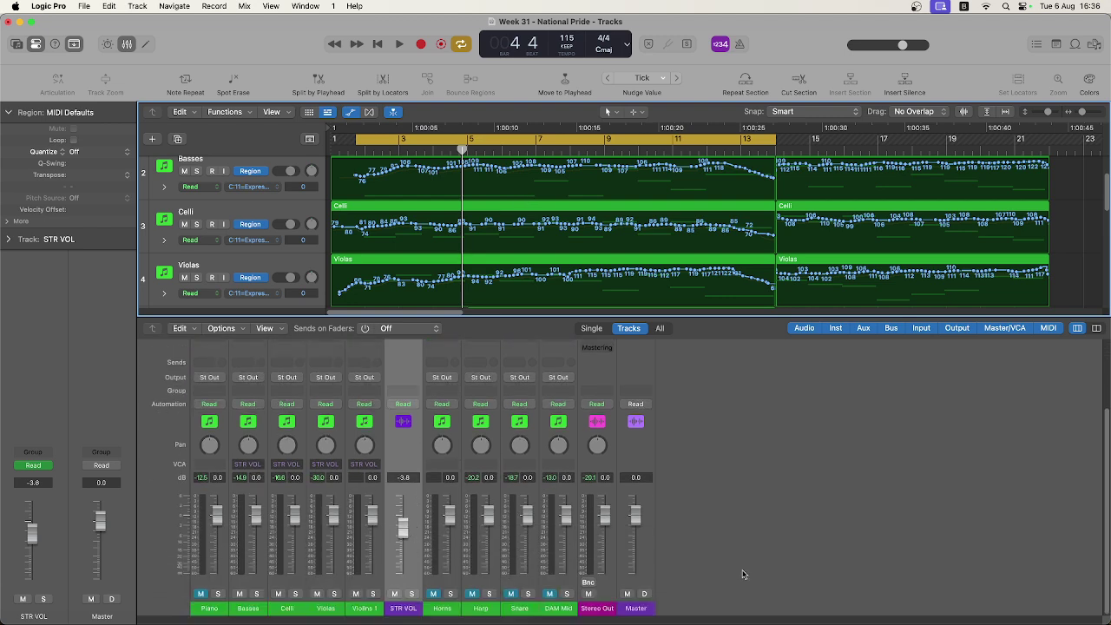